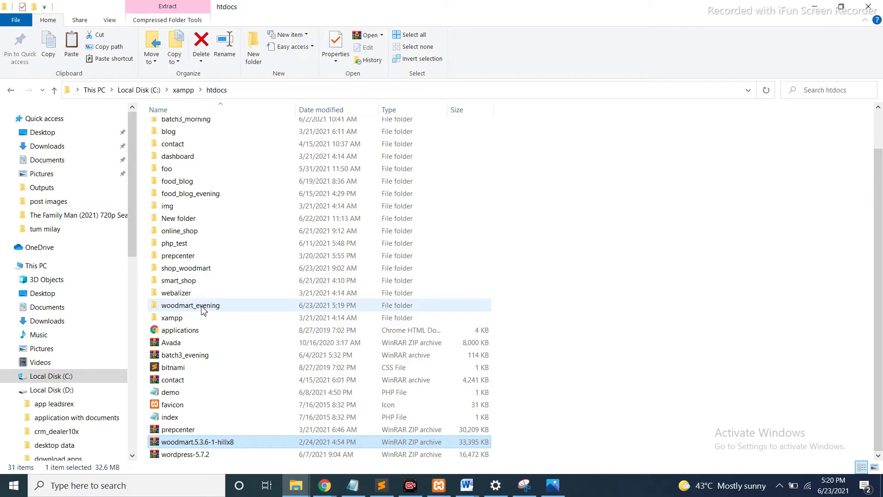
Paste the woodmart.5.3.6-1-hillx8 archive into the themes folder under woodmart_evening's wp-content and extract it there
mouse_move(202, 310)
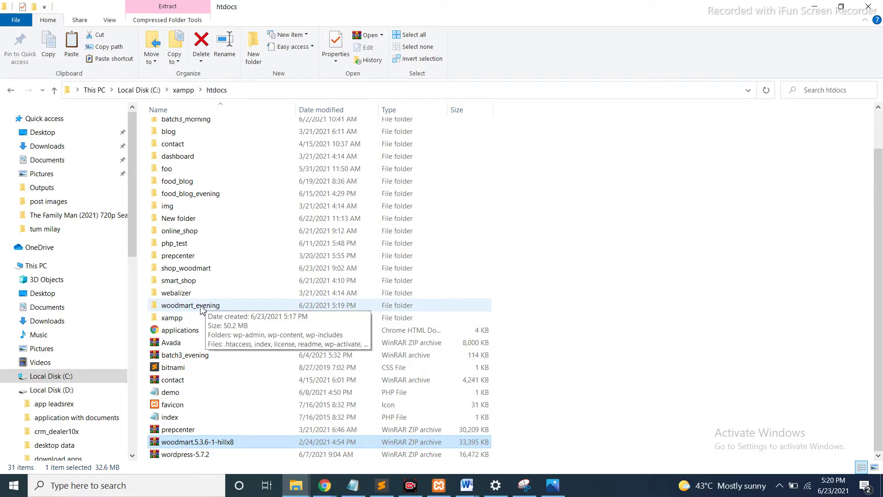
double_click(188, 305)
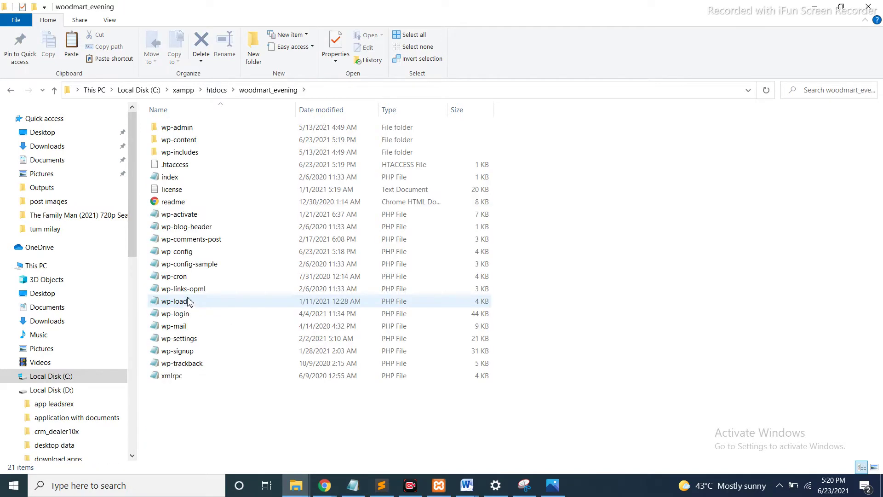
double_click(187, 143)
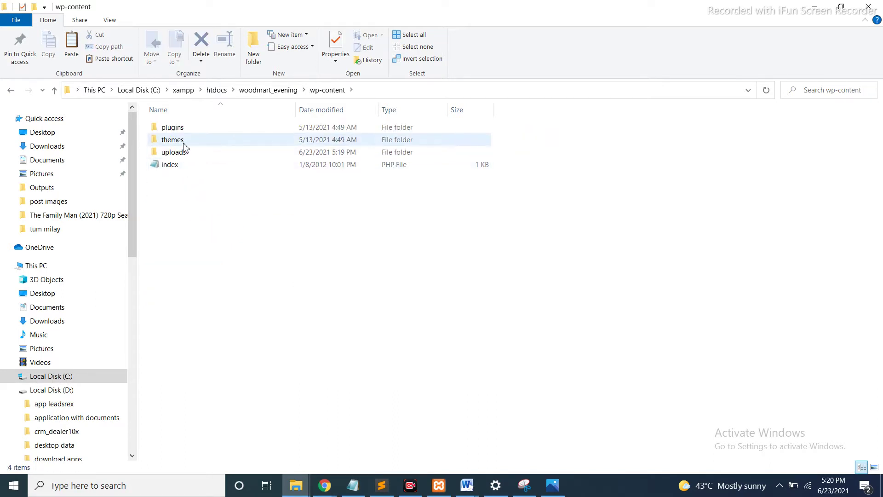
double_click(186, 143)
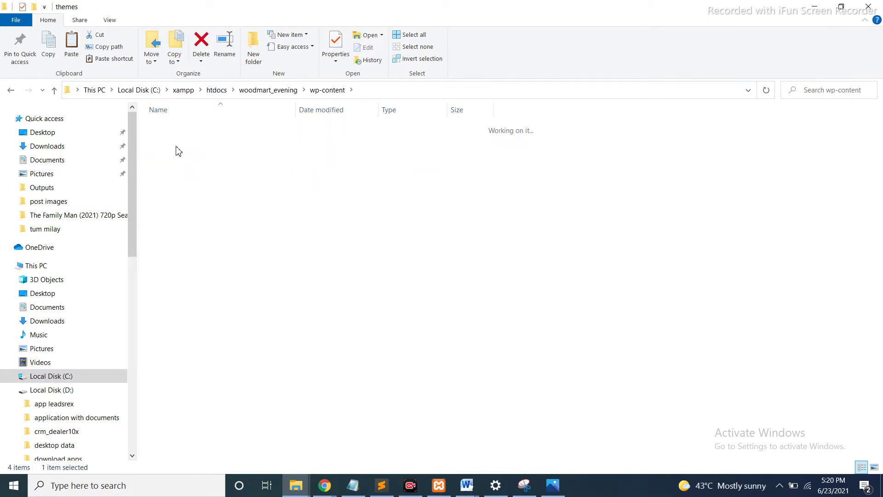
right_click(212, 223)
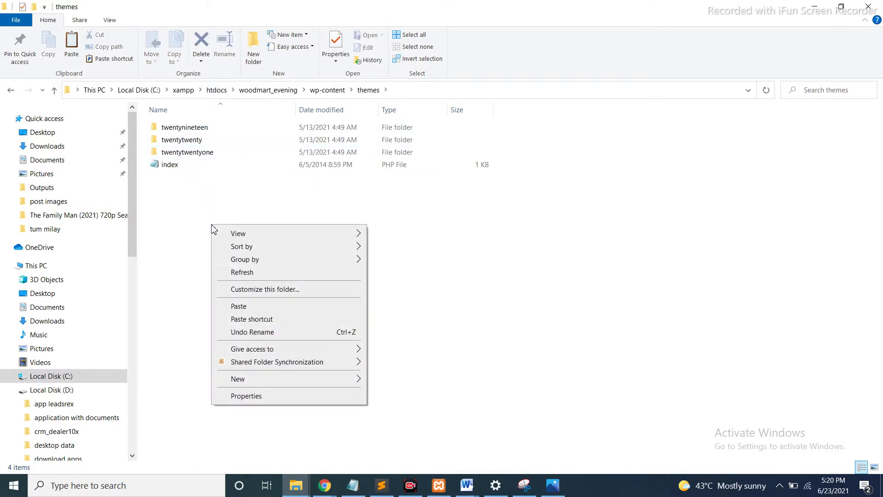
click(238, 306)
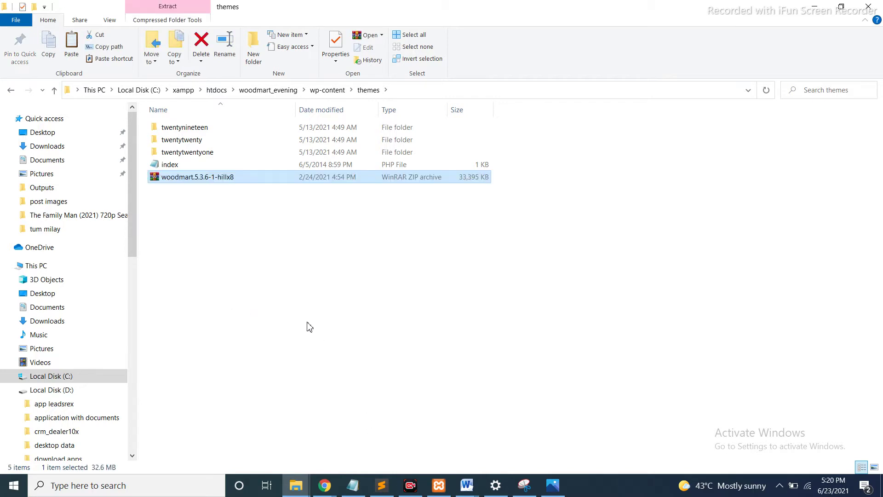
right_click(185, 178)
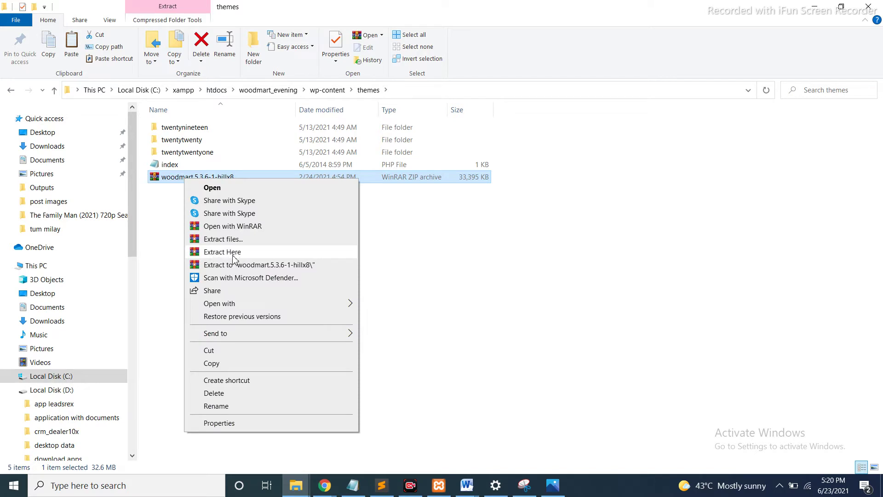
click(231, 252)
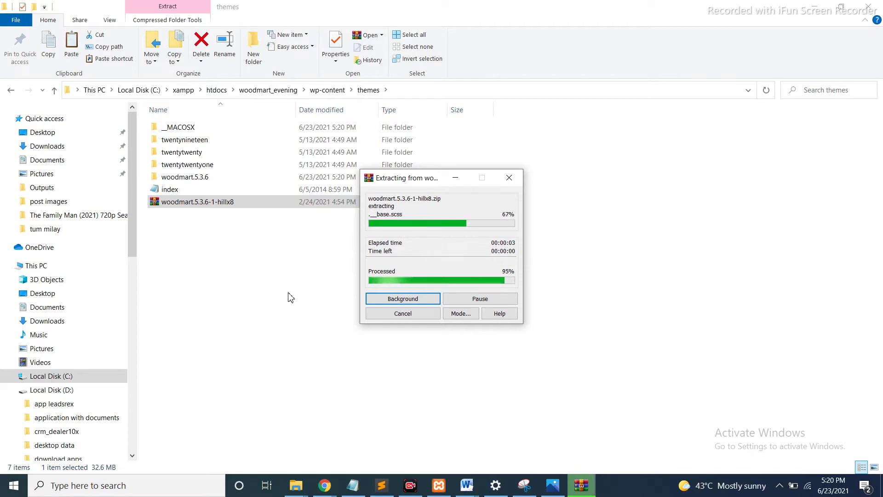
Delete the extracted __MACOSX folder and the woodmart.5.3.6-1-hillx8 archive from the themes folder
click(190, 130)
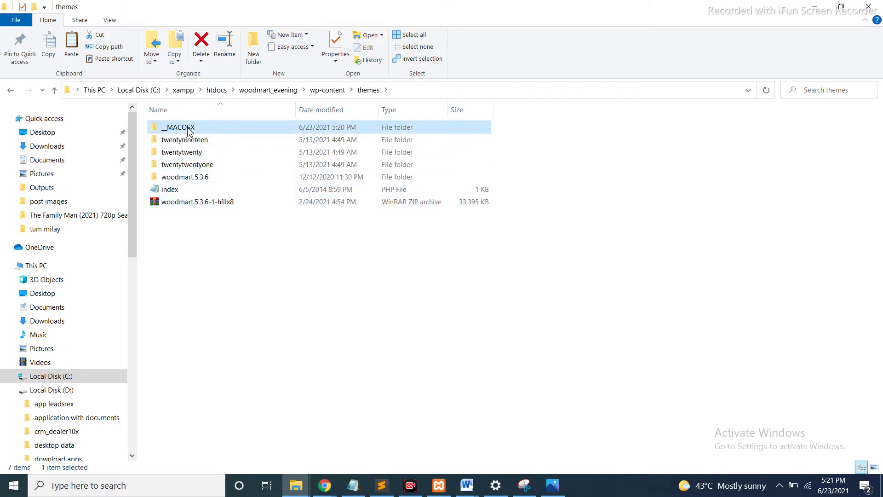
key(Delete)
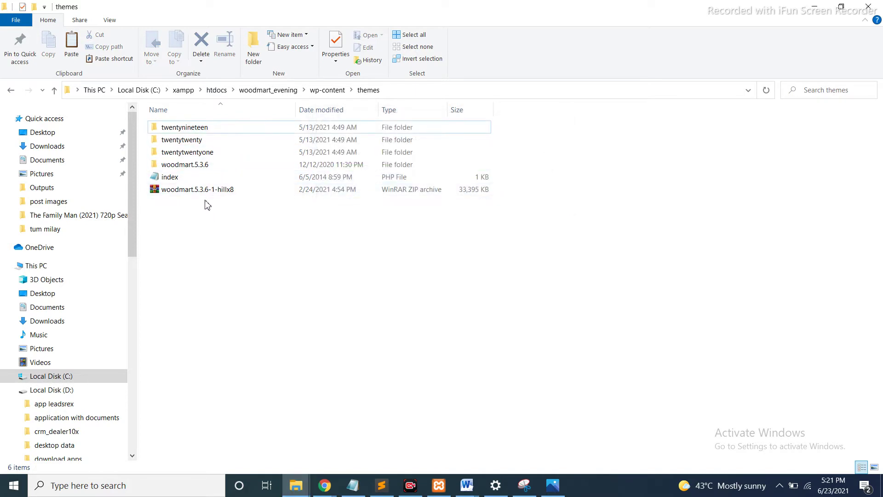
click(197, 166)
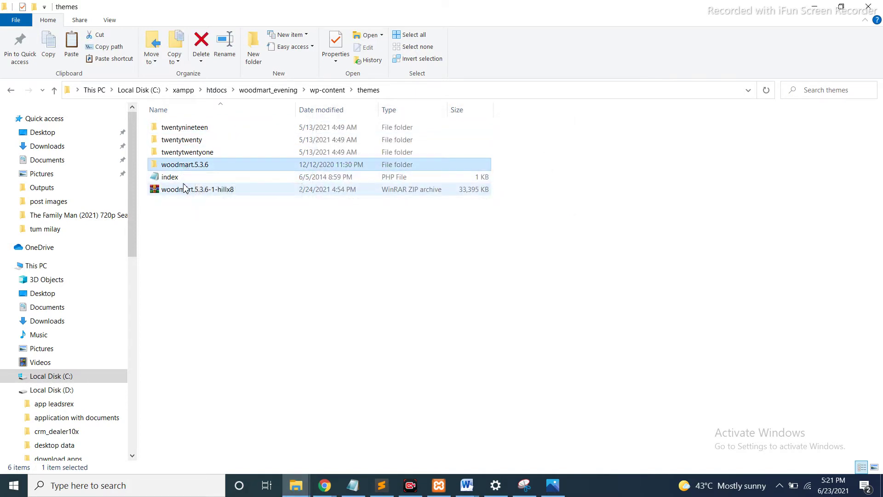
click(192, 190)
key(Delete)
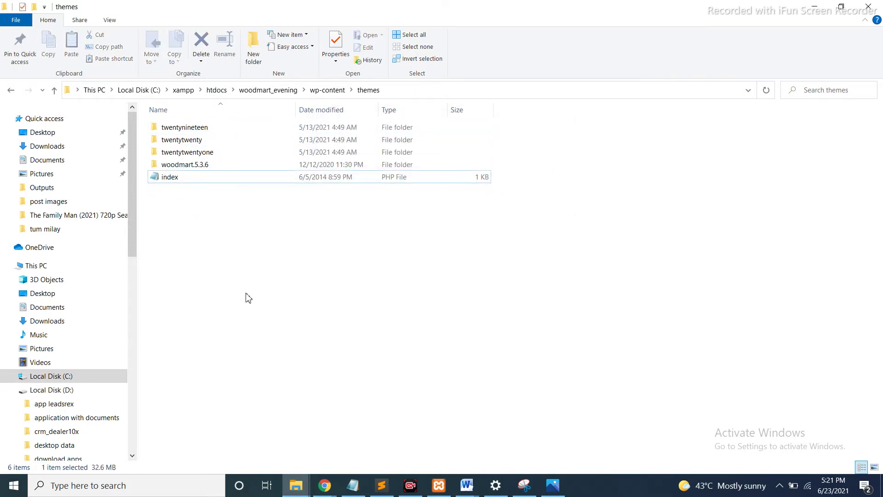
Switch to the WordPress admin in Chrome and activate the Woodmart theme from the installed themes
mouse_move(325, 486)
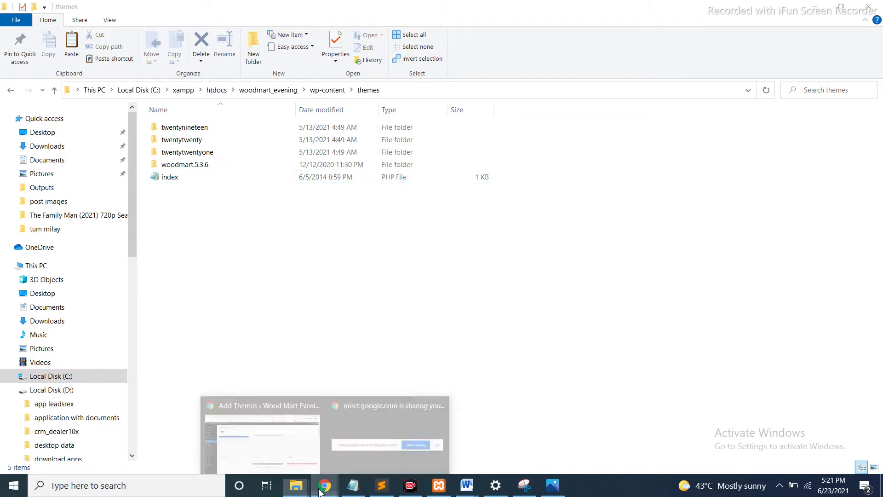
click(275, 427)
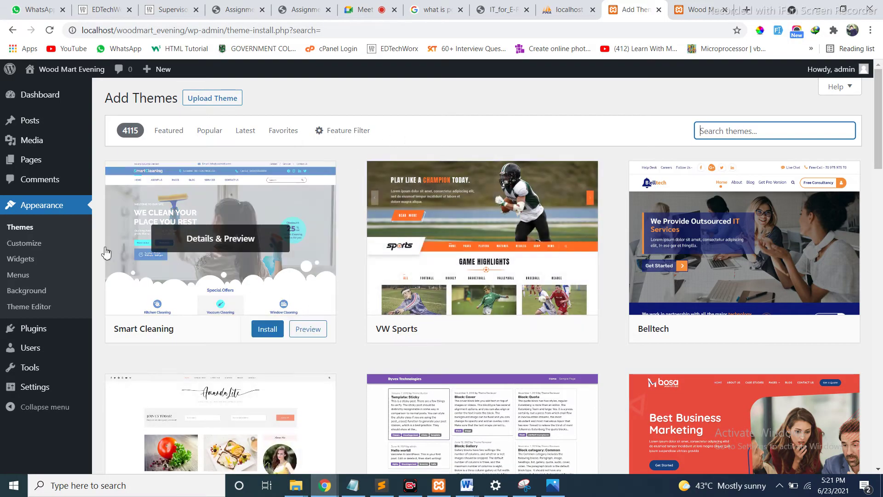
click(28, 226)
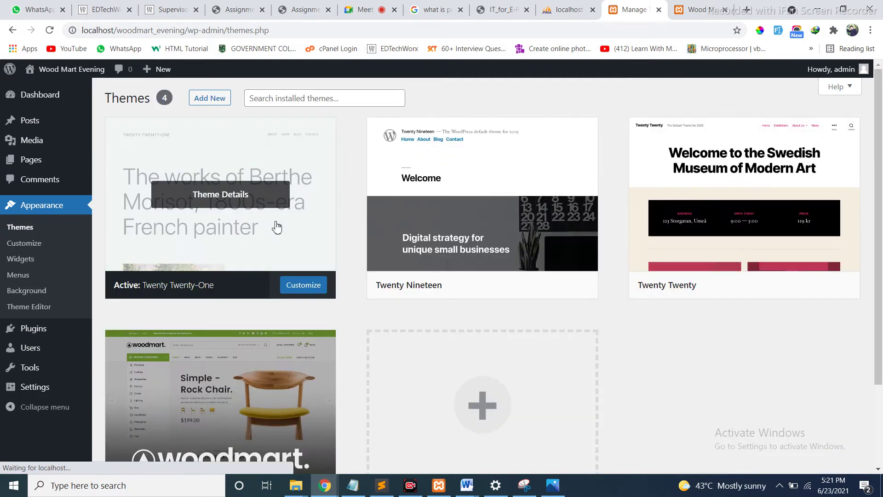
scroll(461, 352, down, 3)
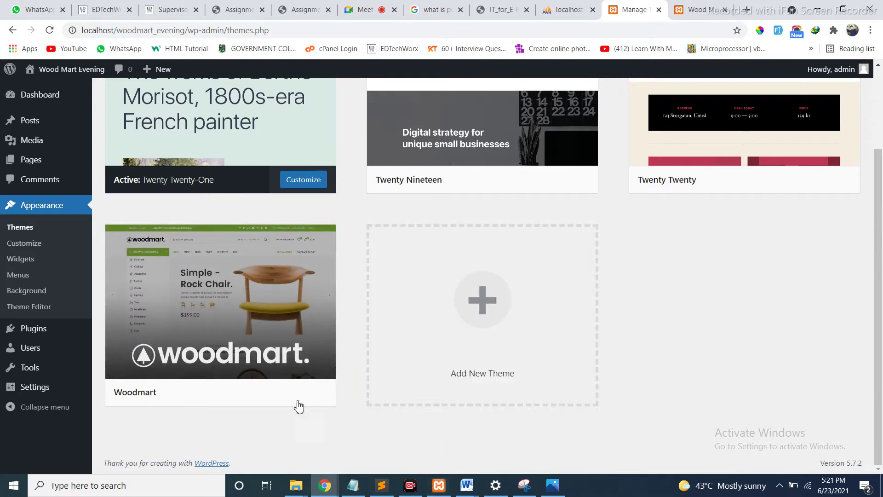
click(249, 396)
mouse_move(129, 369)
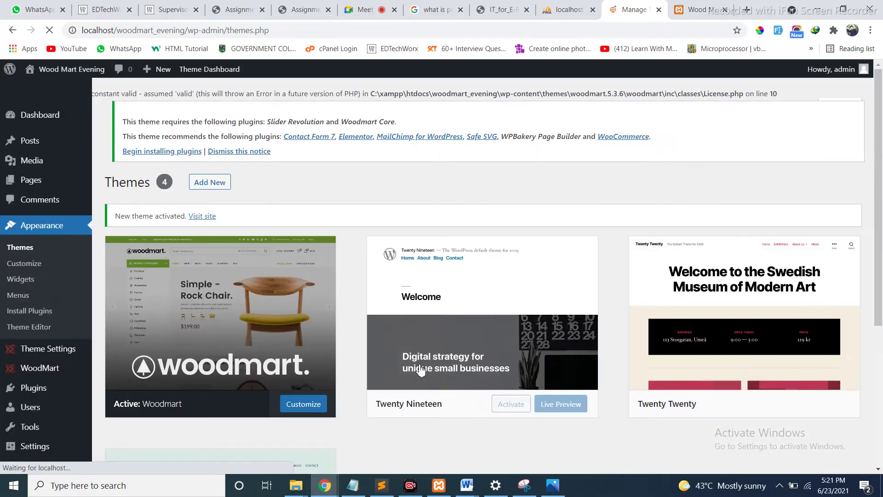
mouse_move(420, 365)
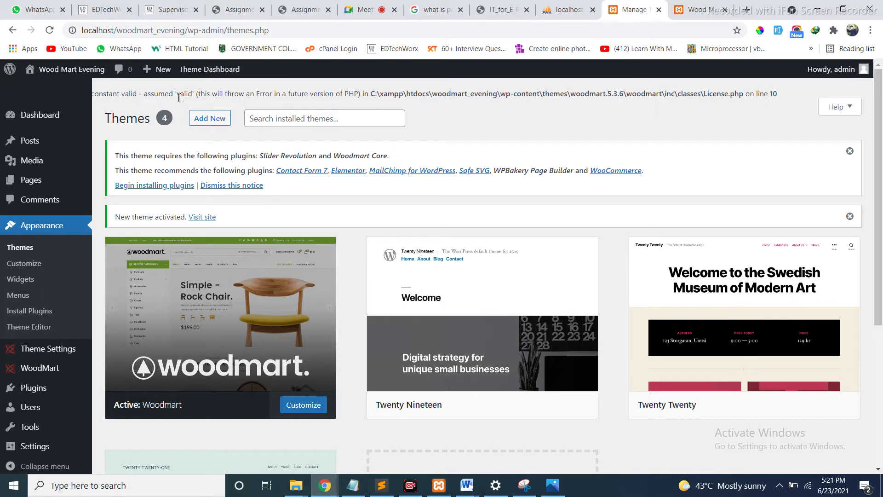
Examine the PHP warning above the Themes page for the constant, file path and line number it names
click(126, 99)
drag(122, 95, 189, 94)
drag(325, 94, 360, 93)
drag(433, 95, 529, 94)
click(529, 94)
drag(574, 94, 727, 96)
click(769, 94)
click(131, 95)
double_click(132, 96)
drag(177, 96, 193, 96)
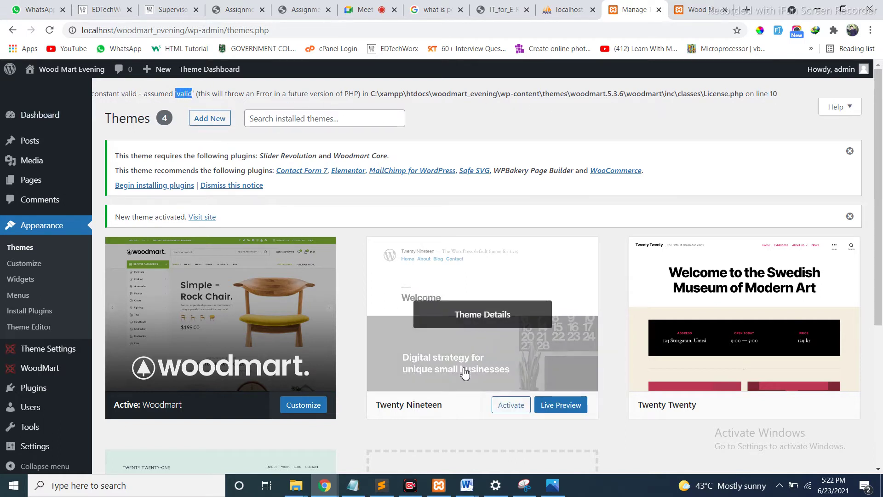
Switch to File Explorer and open License.php from the Woodmart theme's woodmart/inc/classes folder in Sublime Text
mouse_move(296, 486)
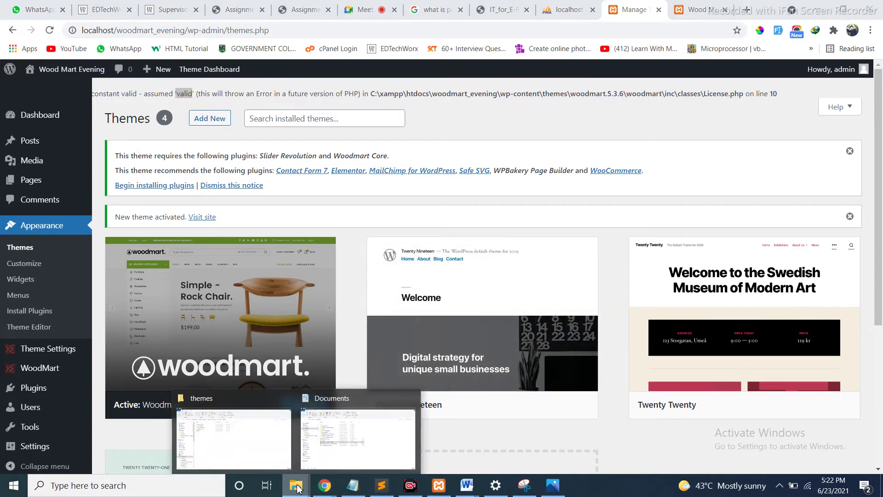
click(242, 461)
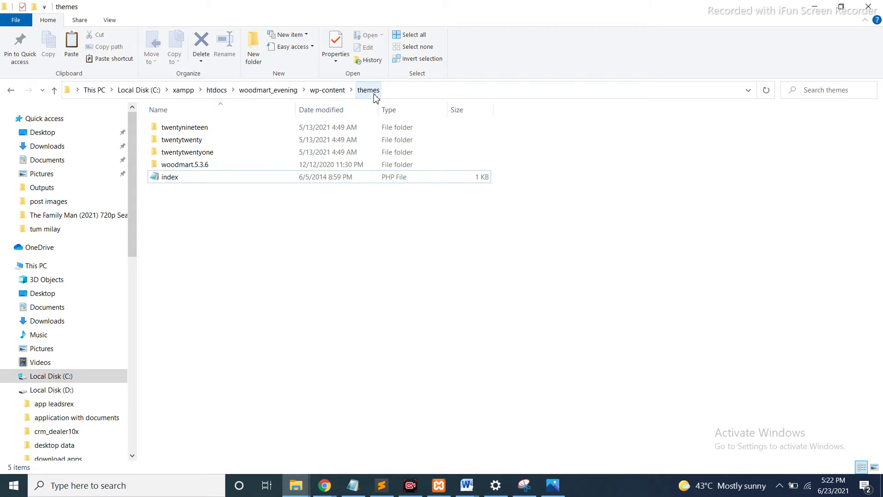
double_click(198, 165)
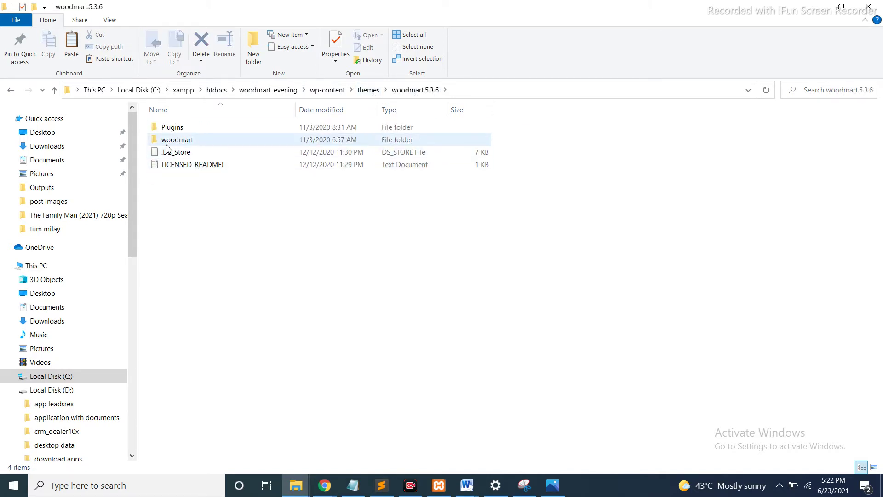
double_click(183, 144)
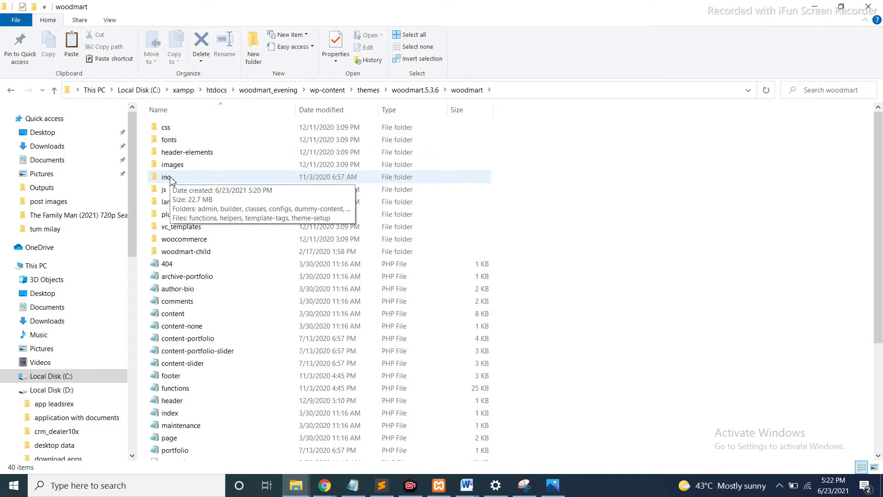
double_click(167, 177)
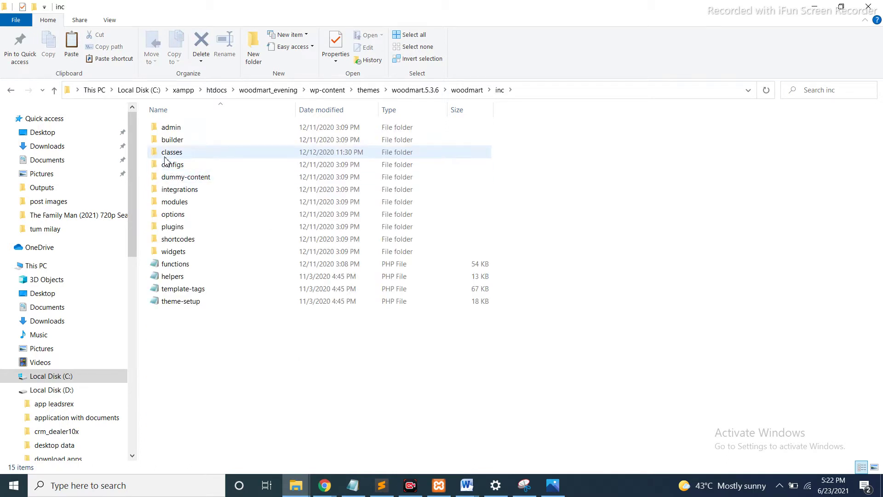
double_click(179, 155)
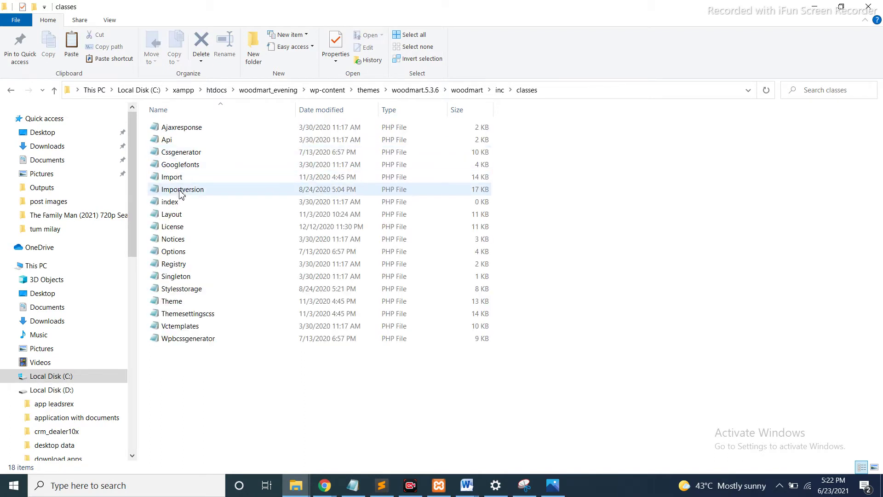
right_click(171, 230)
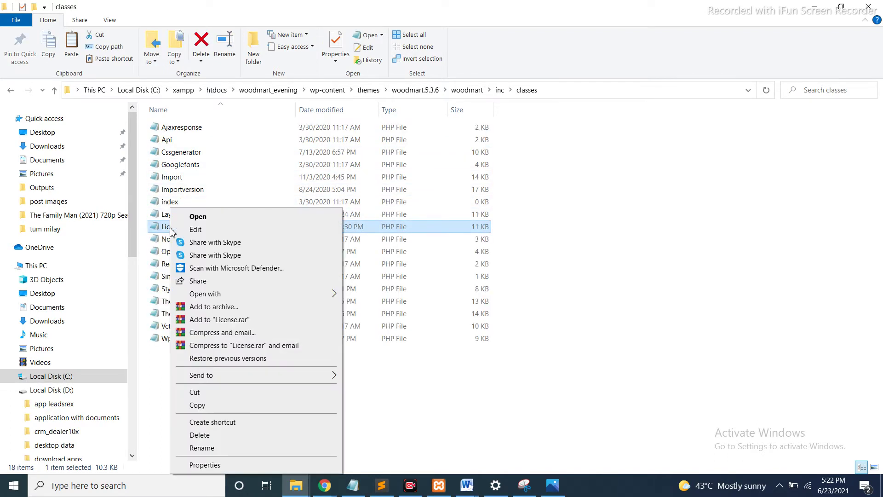
mouse_move(299, 297)
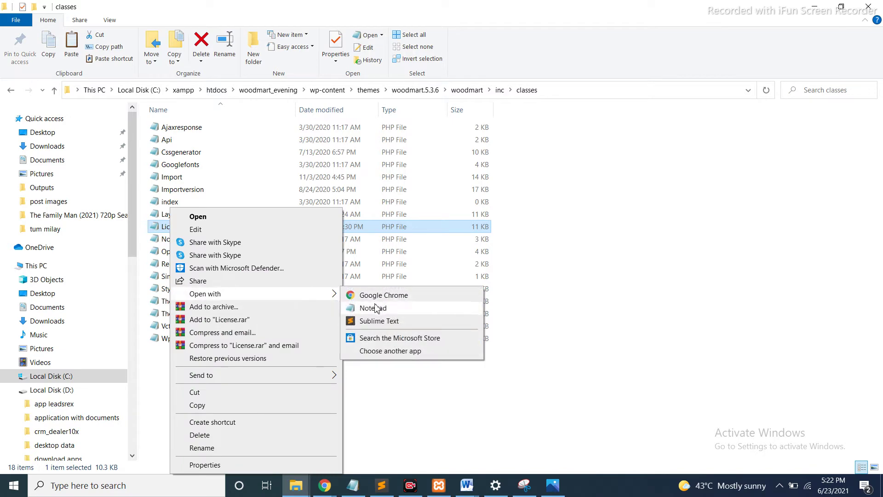
click(379, 320)
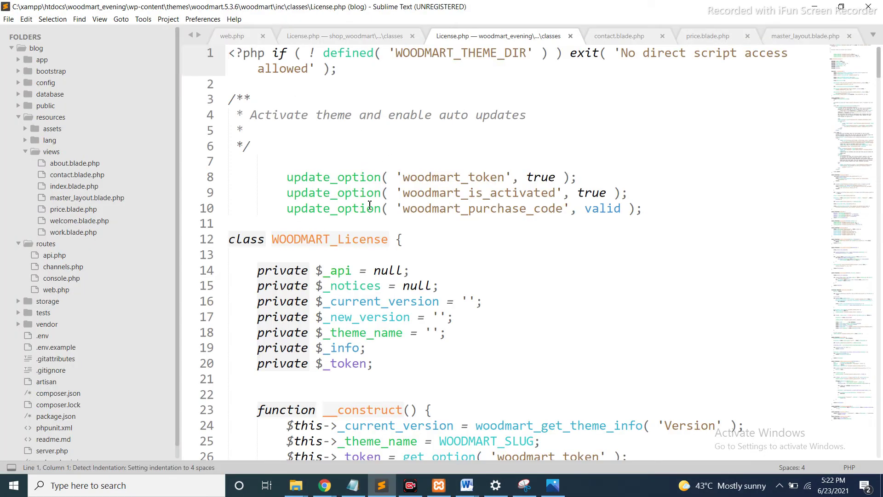
Enclose the word valid on line 10 of License.php in single quotes and save the file
click(509, 250)
drag(183, 133, 2, 103)
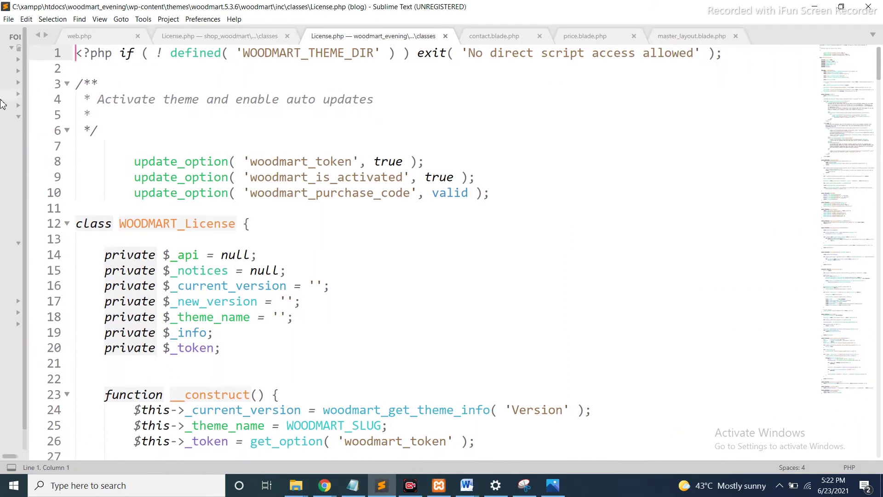
click(134, 194)
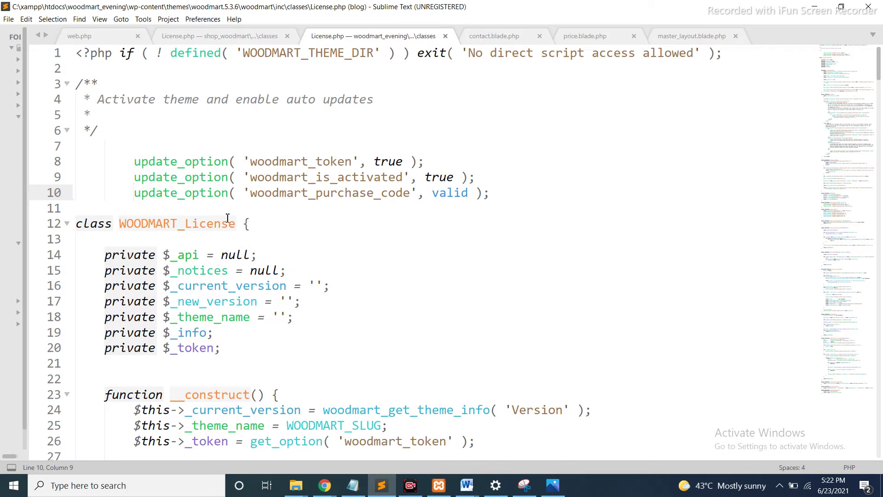
double_click(452, 194)
text(')
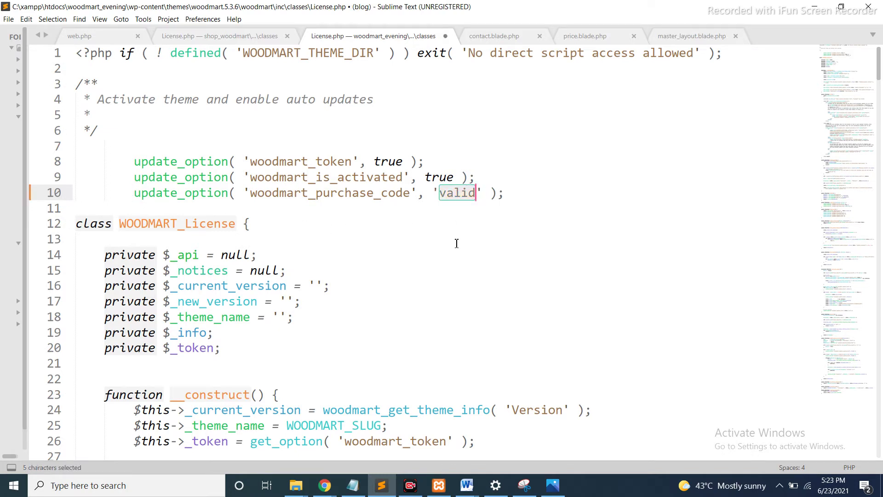
click(433, 194)
drag(433, 194, 483, 192)
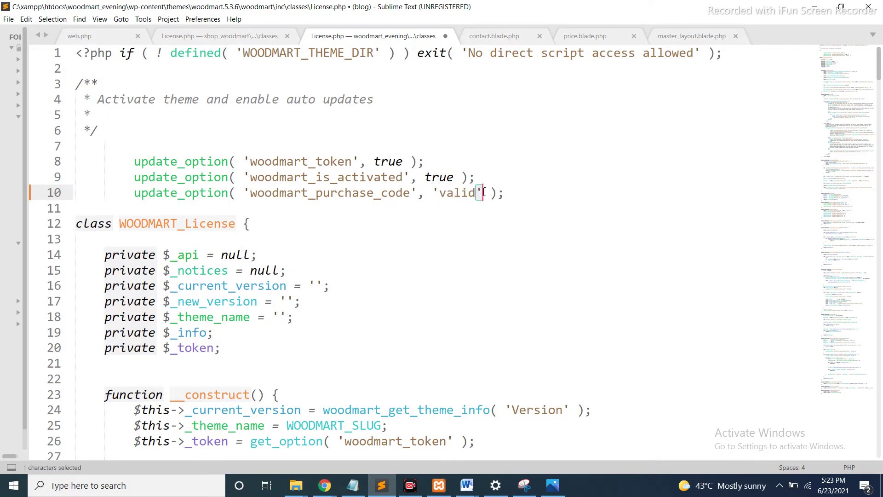
click(487, 233)
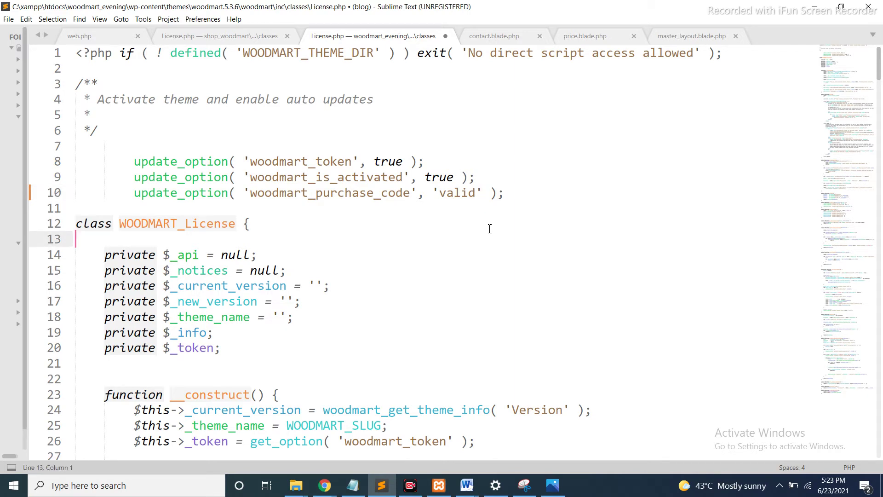
key(ctrl+s)
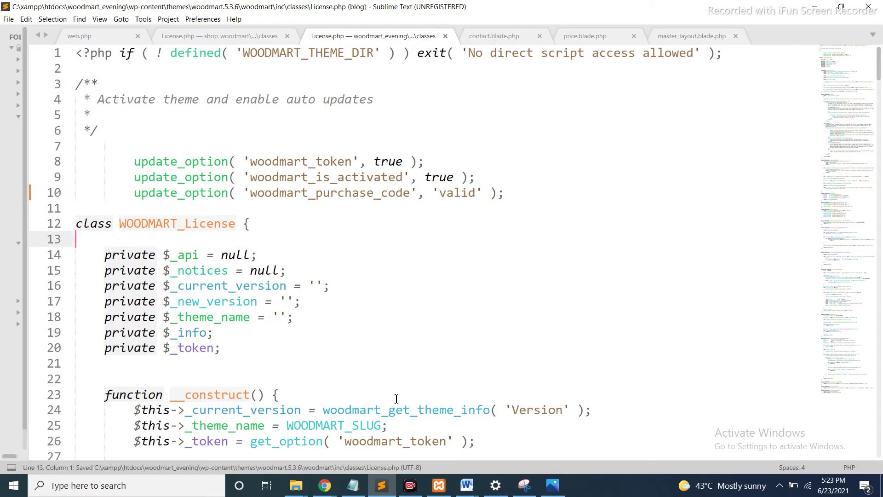
Switch back to Chrome and reload the WordPress Themes page to check the License.php fix
mouse_move(324, 485)
click(286, 422)
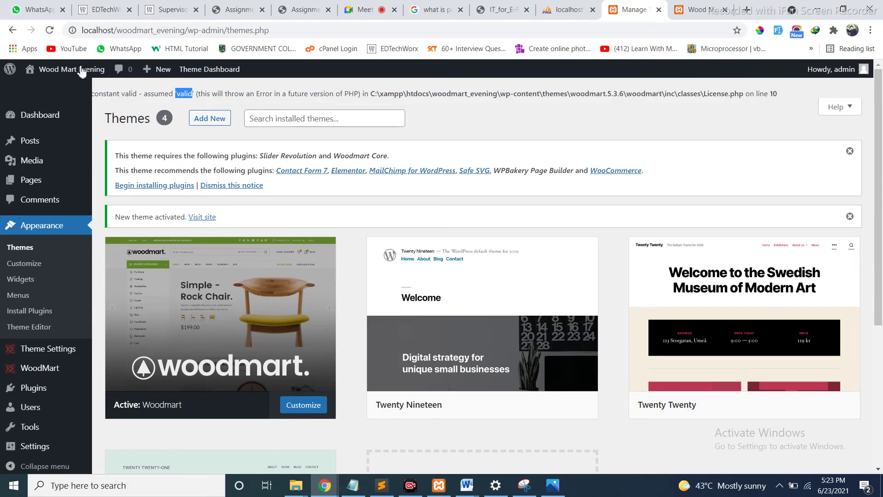
click(52, 31)
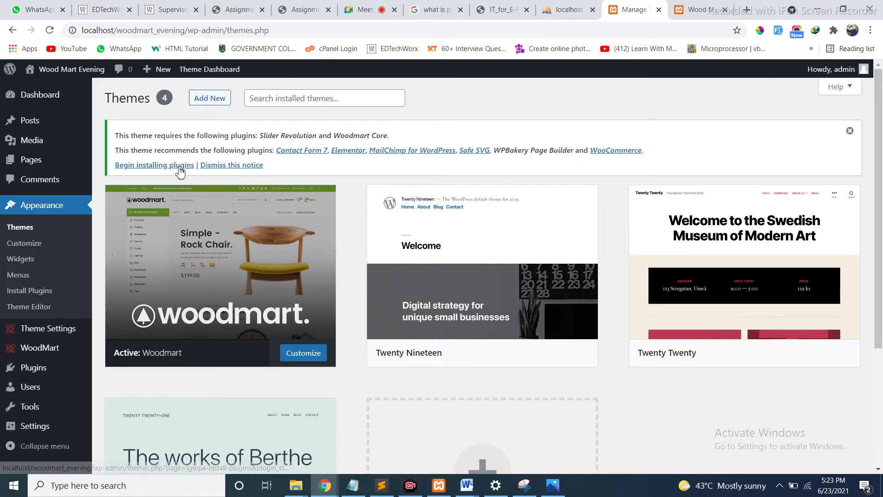
Open the theme's required plugins installer and bulk install all eight listed plugins
click(157, 166)
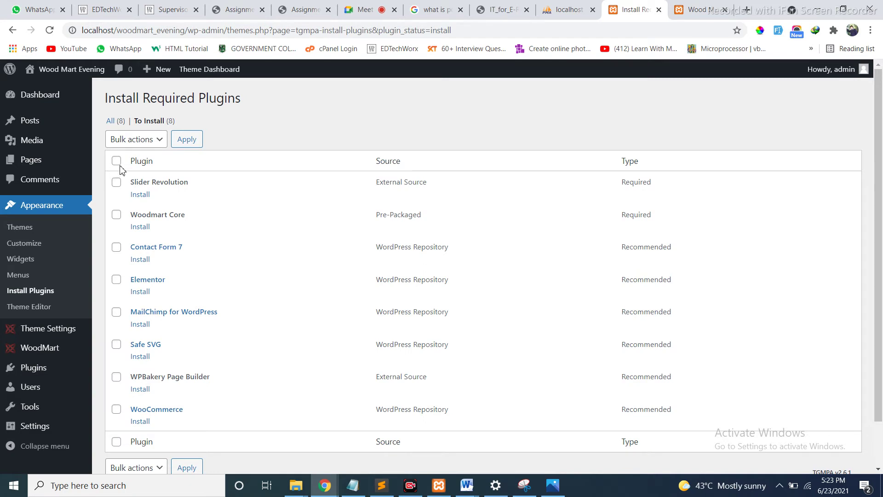
click(117, 165)
click(152, 147)
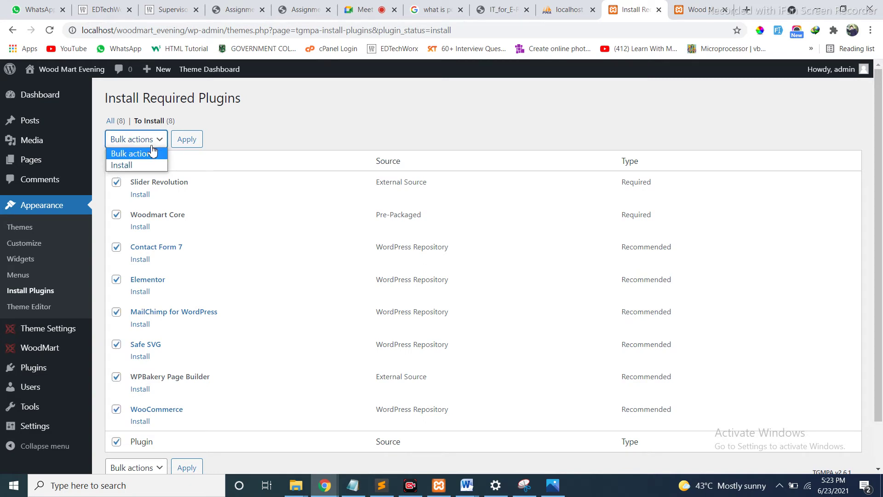
click(141, 163)
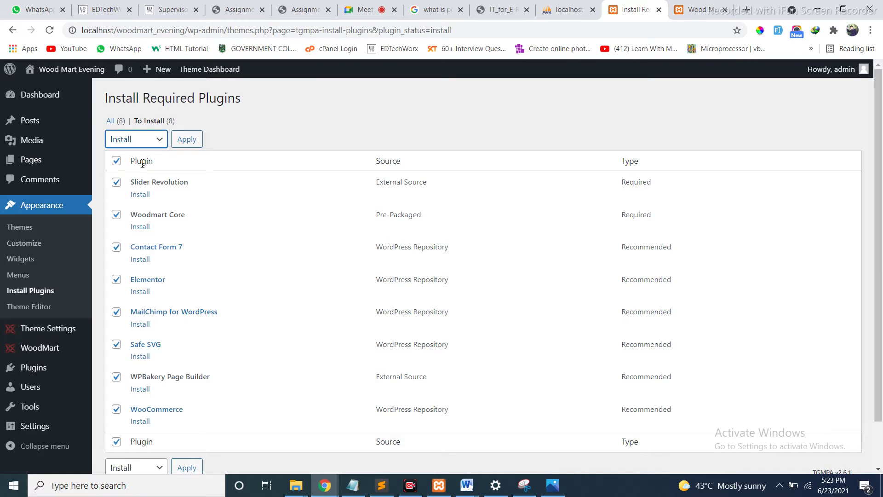
click(186, 145)
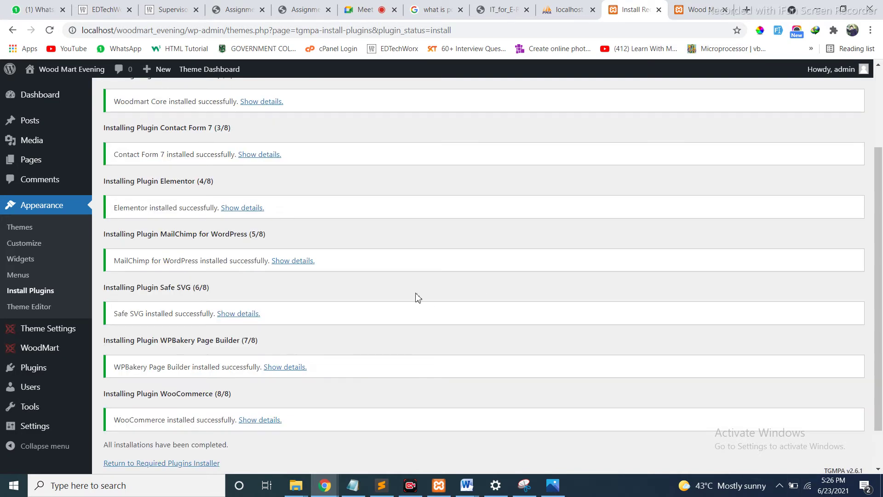
Return to the Required Plugins Installer and bulk activate all eight installed plugins
scroll(418, 297, down, 2)
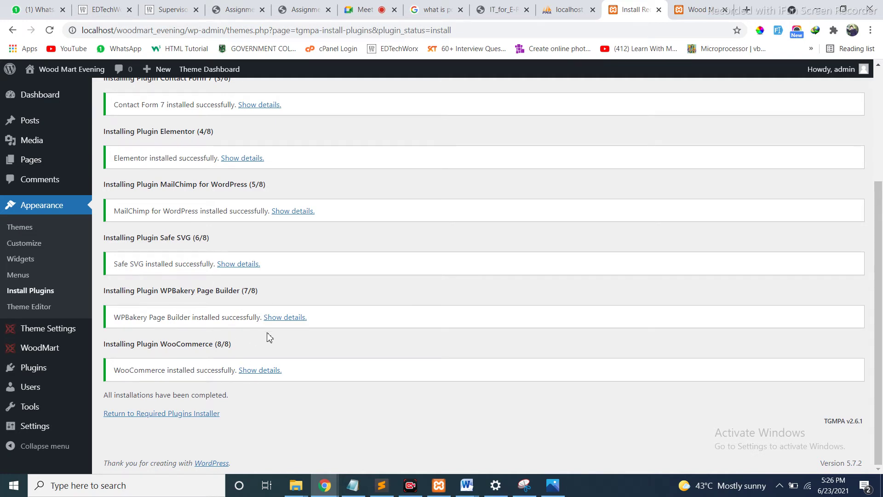
click(168, 417)
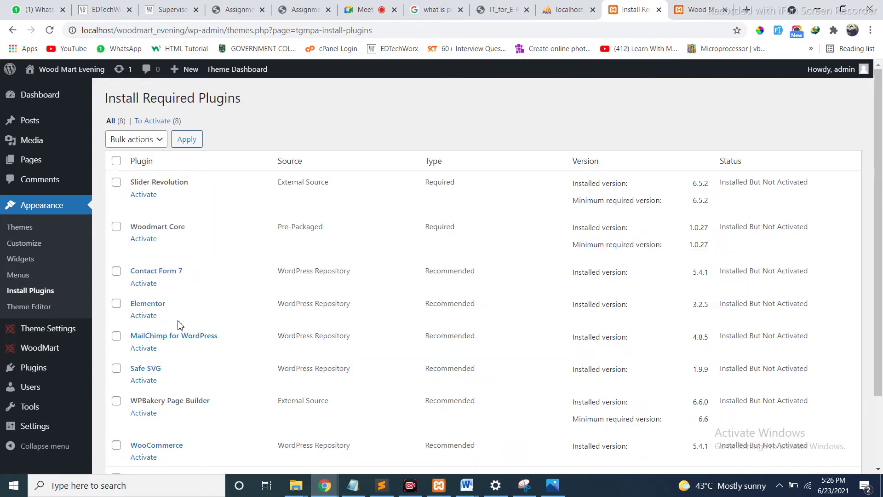
click(116, 161)
click(138, 139)
click(134, 187)
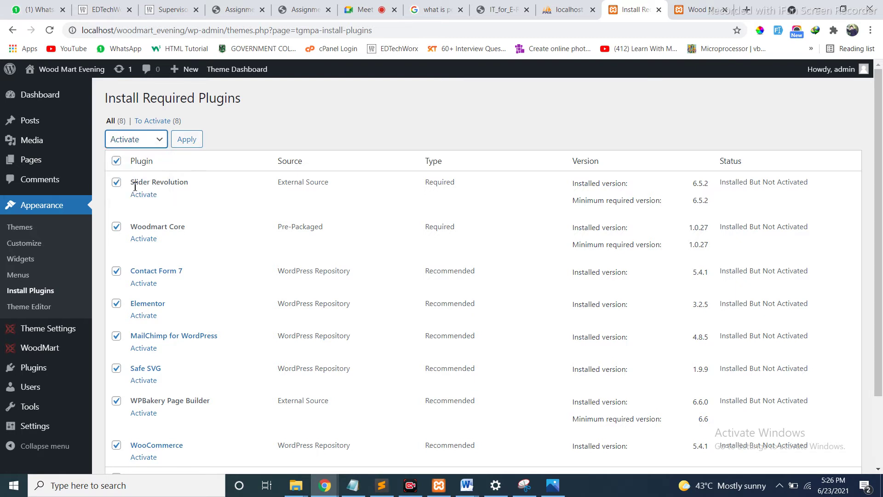
click(186, 139)
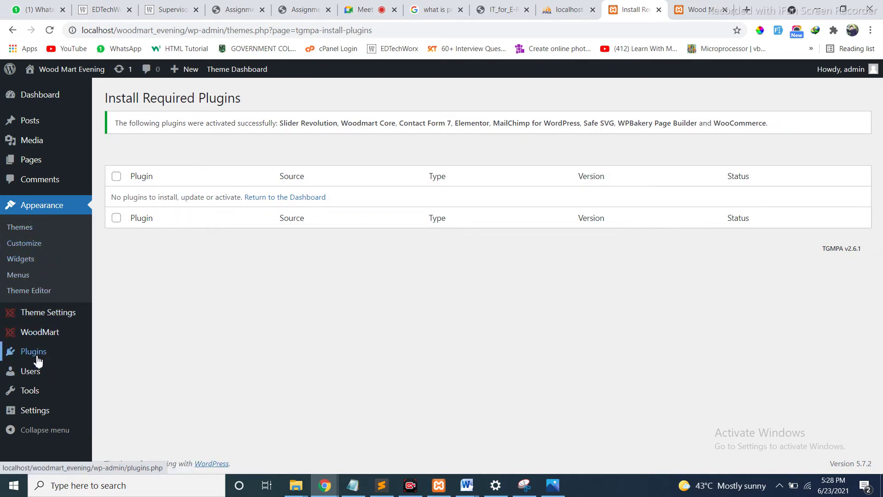
Open the installed plugins list and locate WPBakery Page Builder and Elementor among the activated plugins named in the notice
click(65, 352)
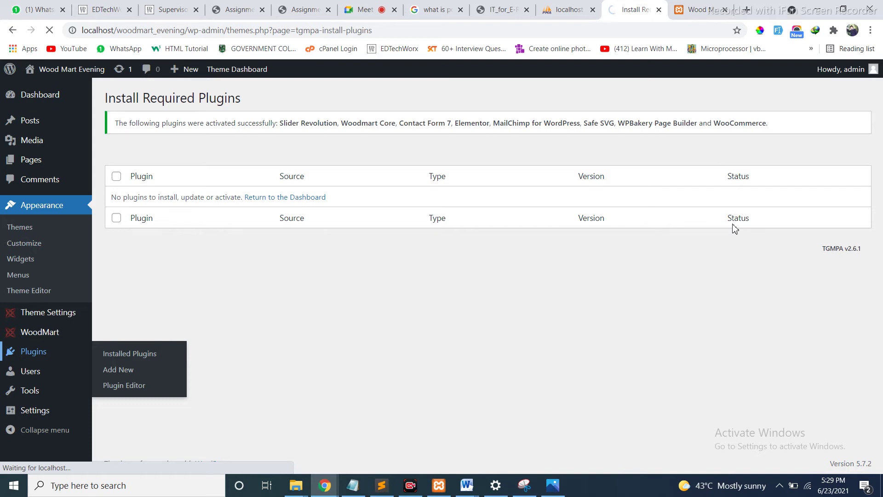
drag(620, 123, 689, 122)
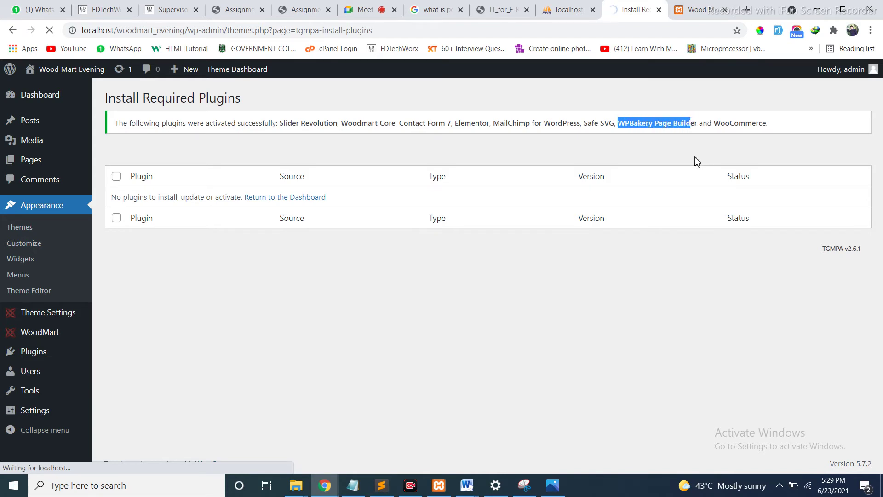
click(686, 148)
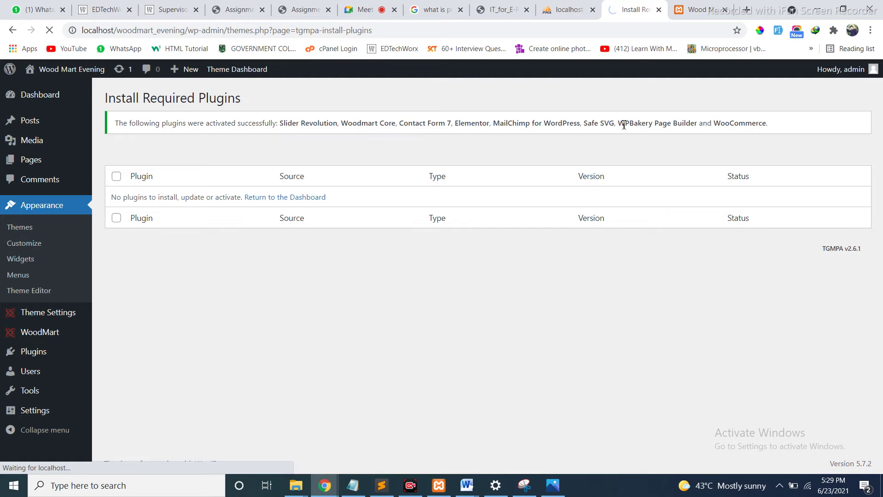
drag(620, 124, 685, 124)
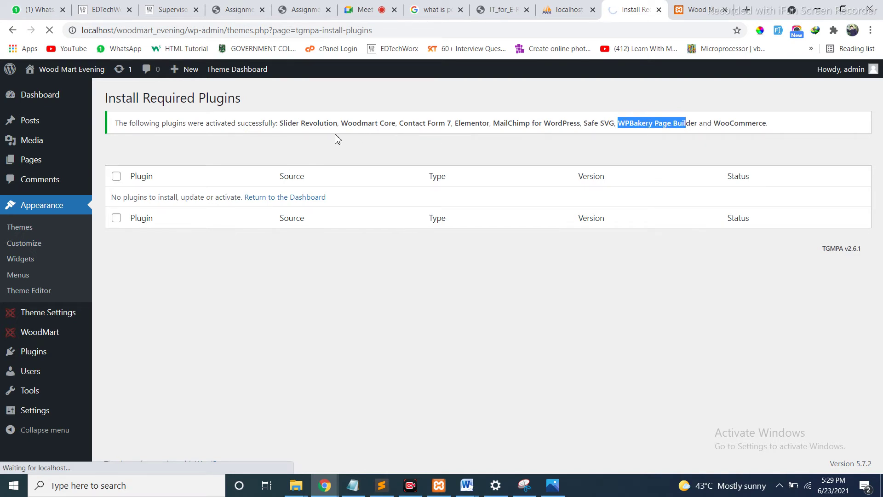
drag(452, 123, 493, 123)
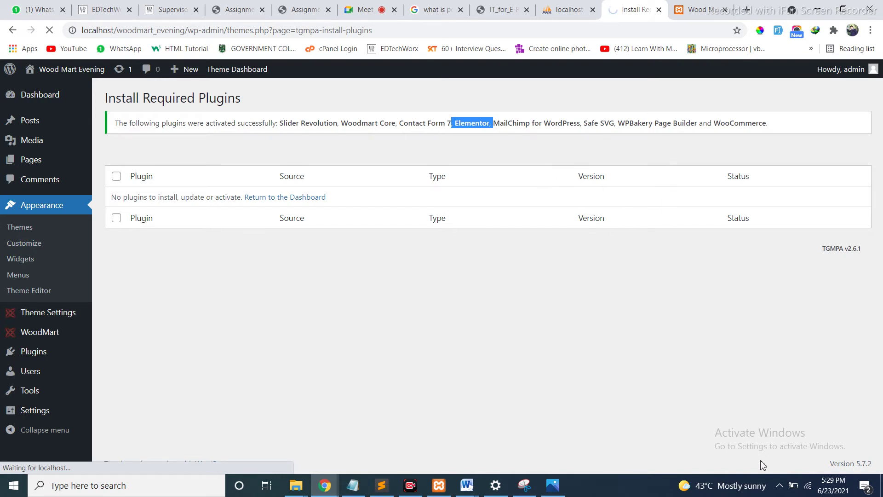
Delete the inactive Akismet Anti-Spam and Hello Dolly plugins, confirming each deletion
scroll(221, 299, down, 1)
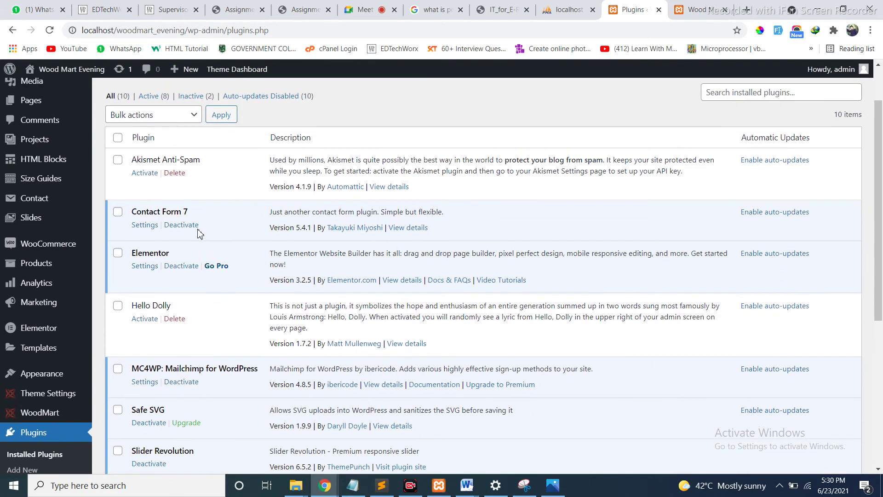
click(174, 174)
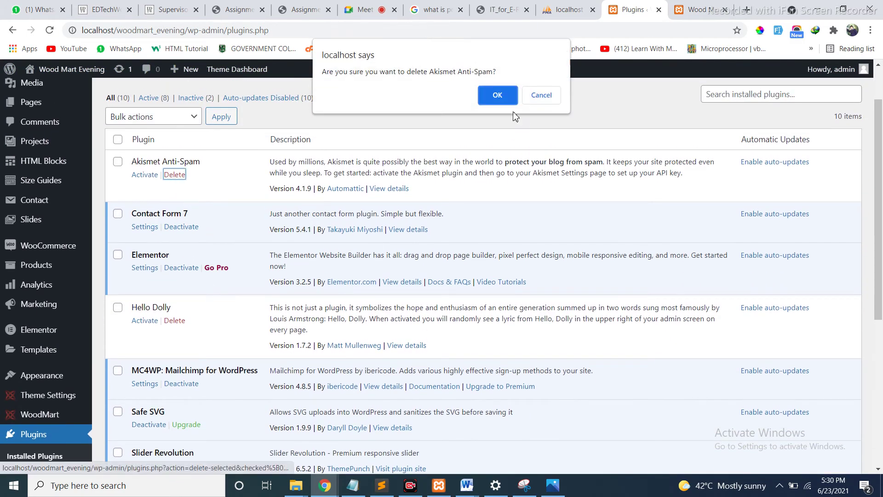
click(500, 95)
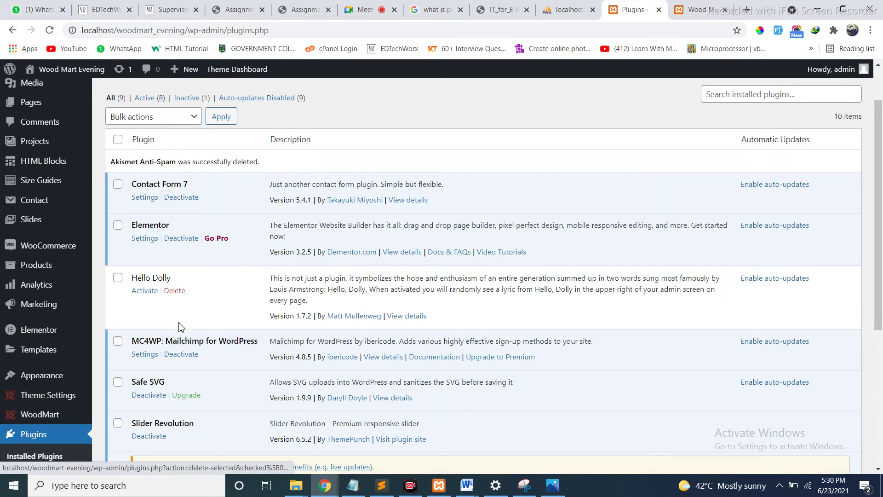
click(177, 291)
click(499, 95)
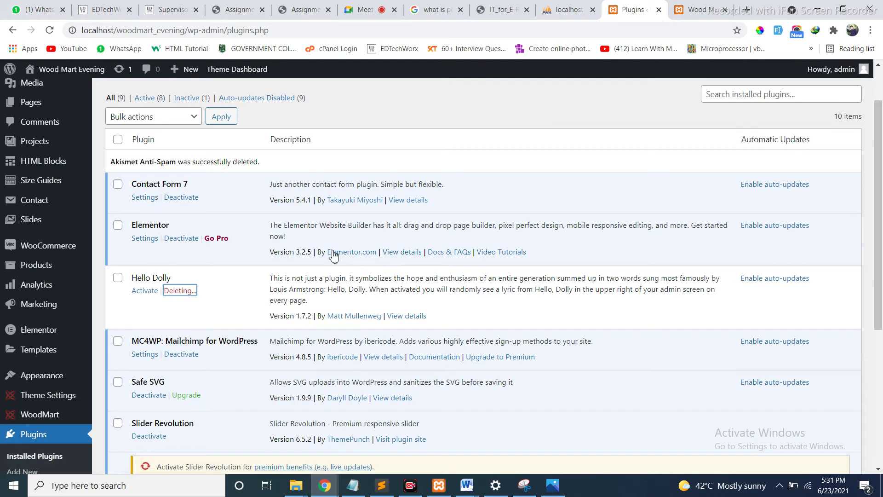
Open WoodMart's Base import page in a new browser tab and switch to that tab
scroll(288, 193, down, 5)
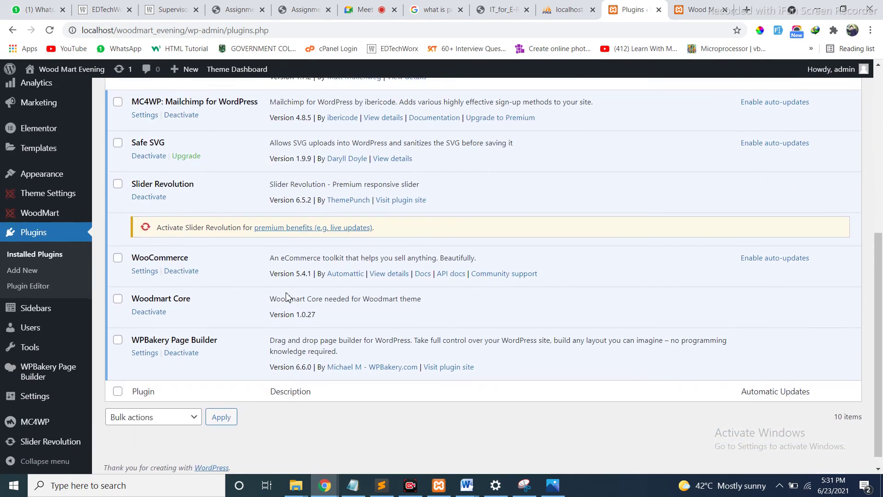
scroll(287, 295, up, 3)
scroll(286, 297, up, 4)
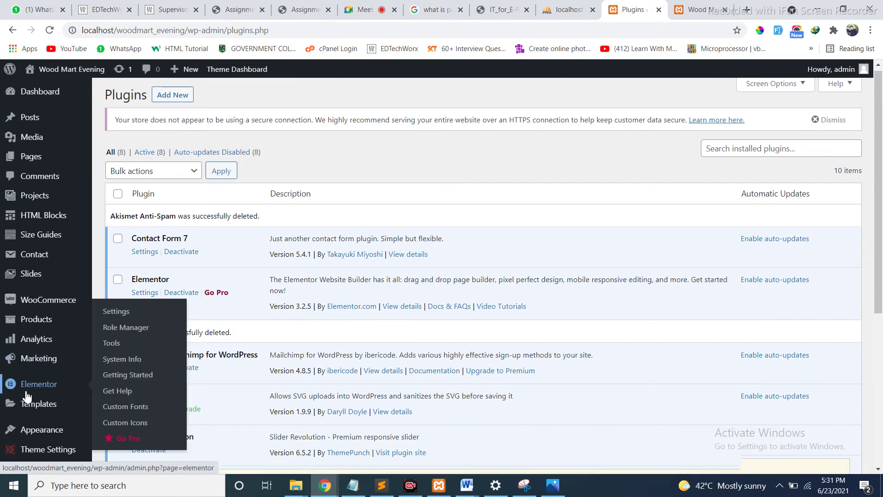
scroll(27, 387, down, 2)
mouse_move(37, 363)
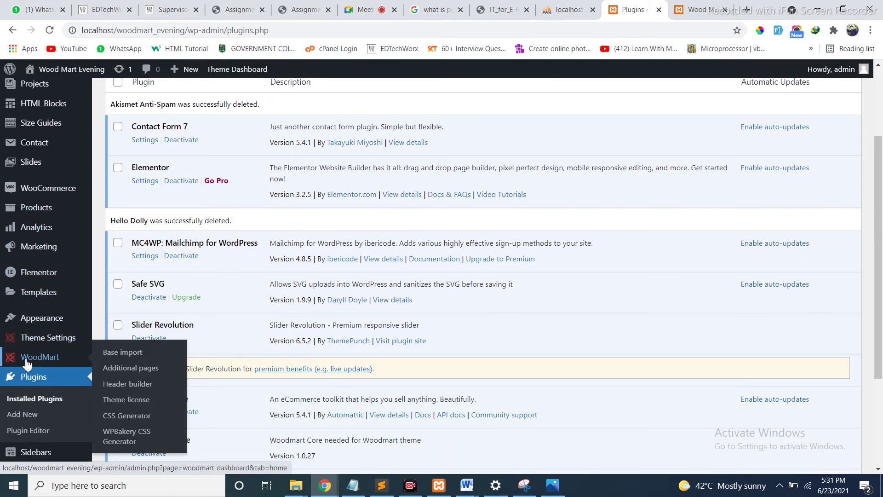
right_click(128, 357)
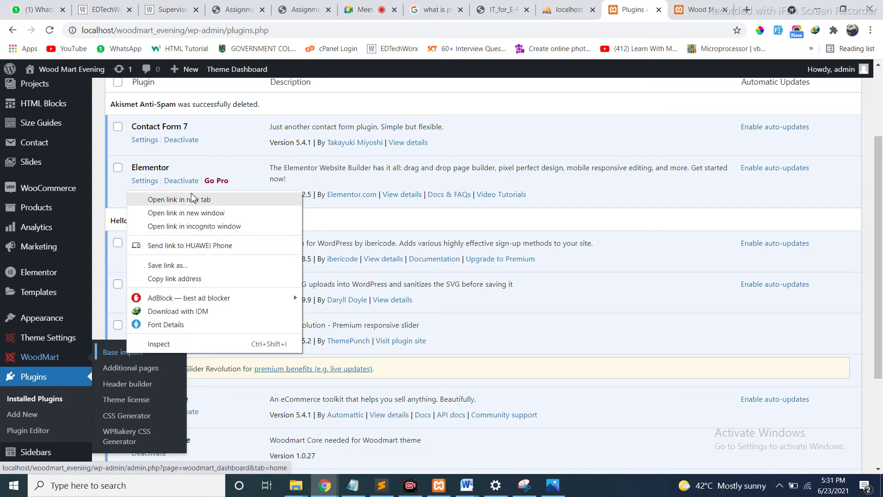
click(152, 199)
drag(700, 10, 653, 10)
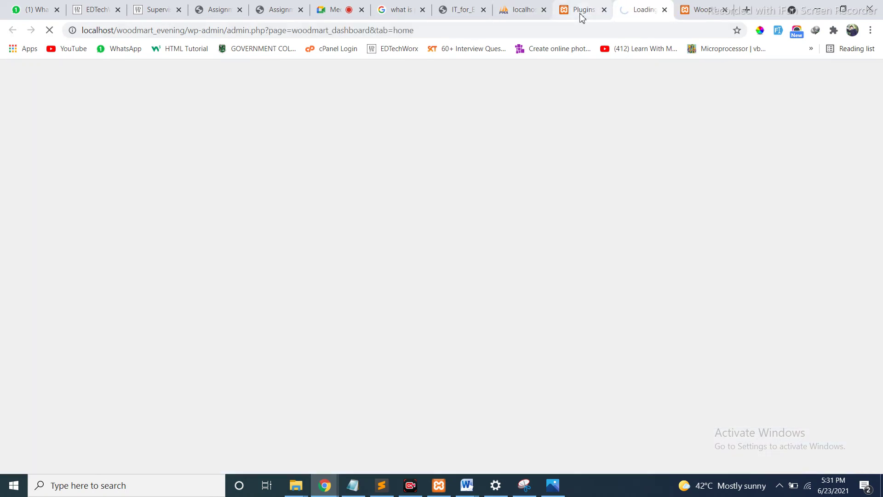
Examine the Basic or full import section of the Woodmart dashboard for its notice about the page builder plugins
click(582, 11)
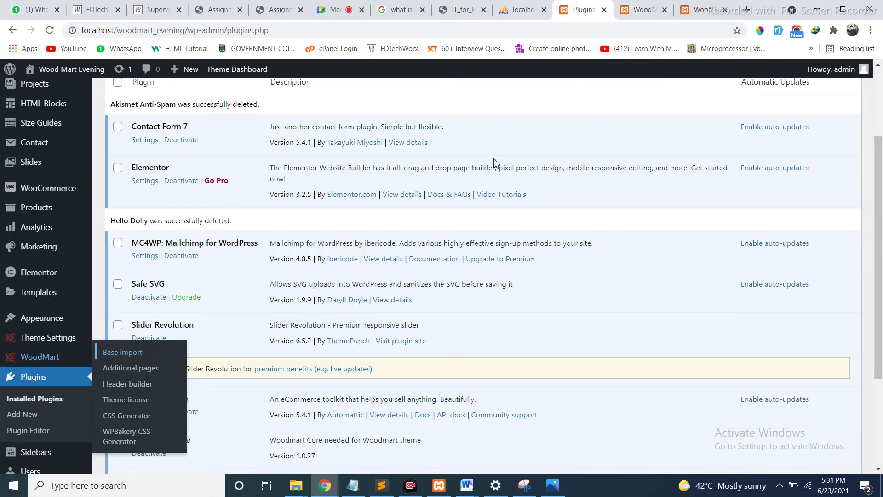
click(646, 18)
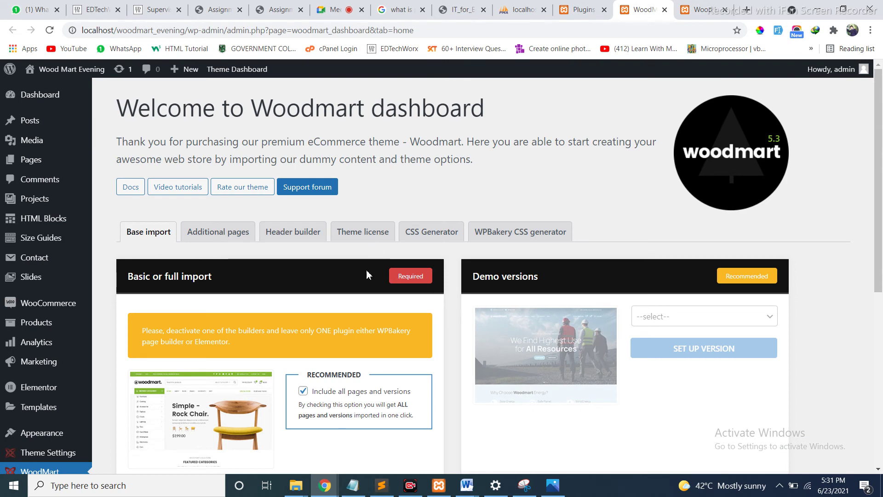
scroll(368, 280, down, 1)
scroll(472, 165, up, 1)
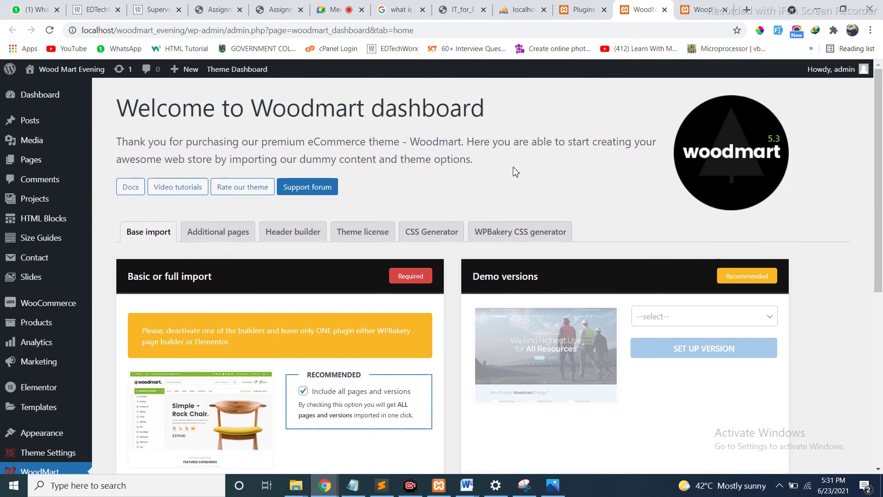
scroll(498, 216, down, 1)
scroll(328, 233, down, 1)
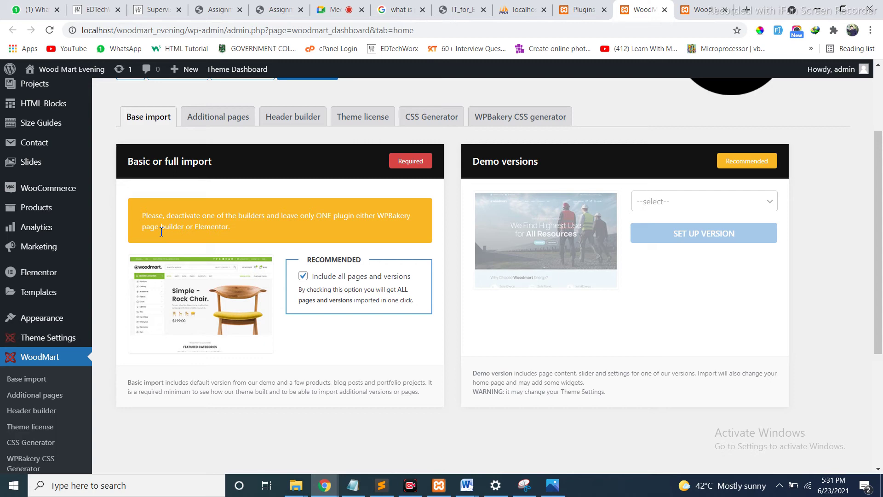
drag(182, 218, 392, 231)
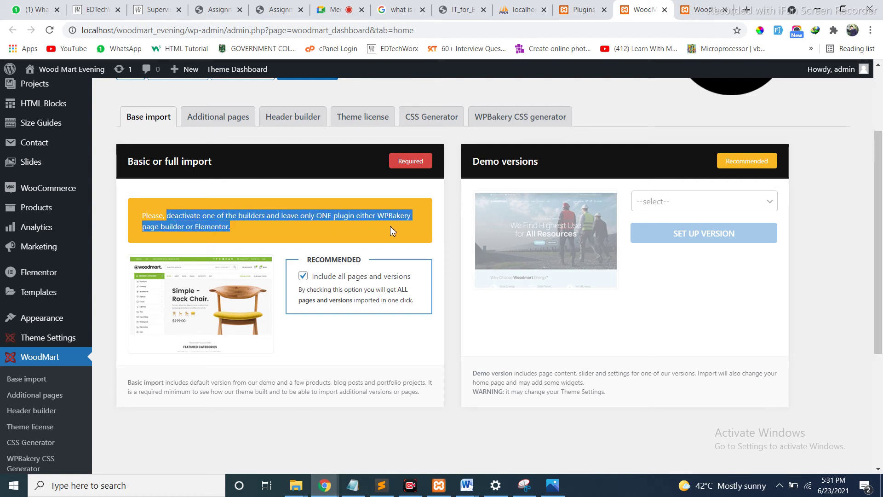
click(360, 212)
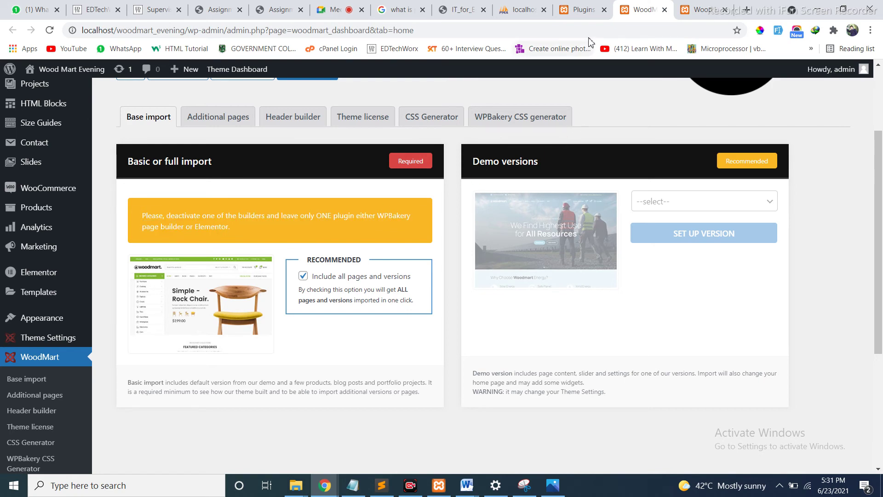
Deactivate the Elementor plugin in the installed plugins list, giving "I no longer need the plugin" as the feedback reason
click(588, 14)
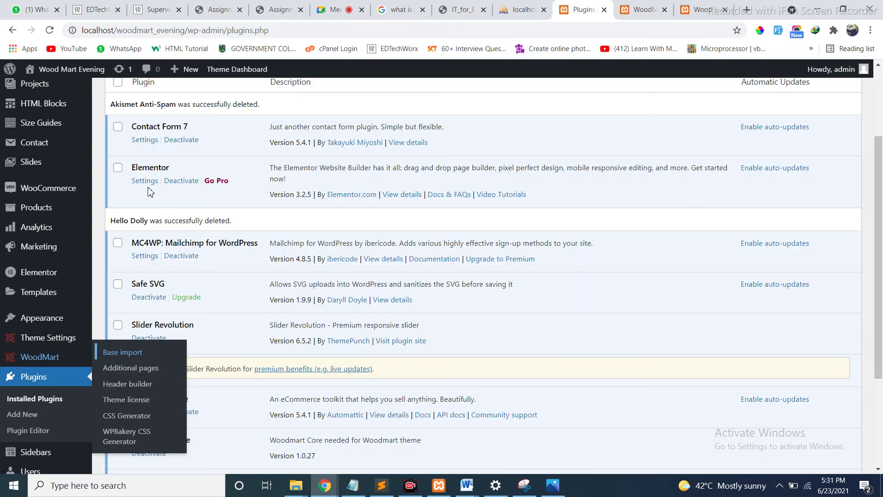
scroll(245, 343, down, 3)
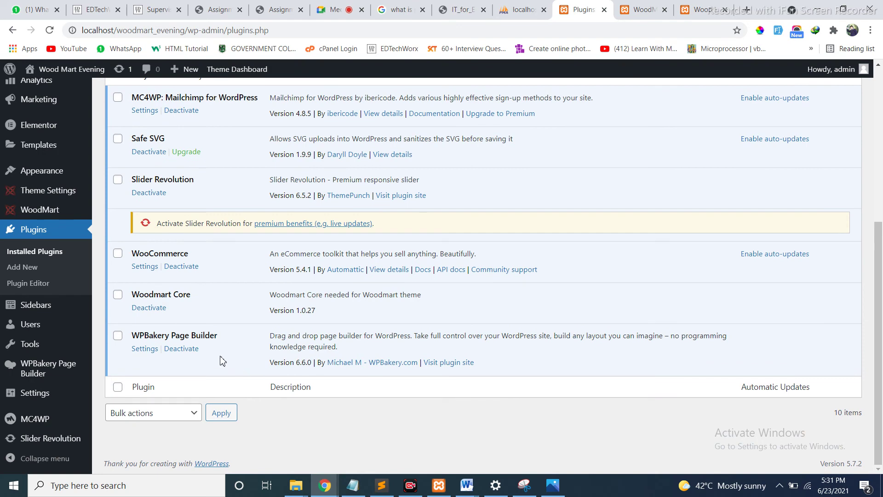
scroll(199, 330, up, 3)
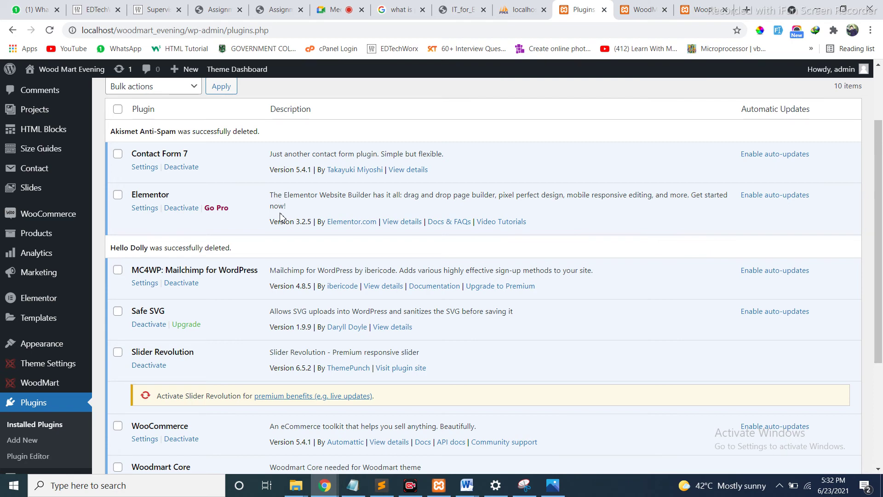
click(181, 208)
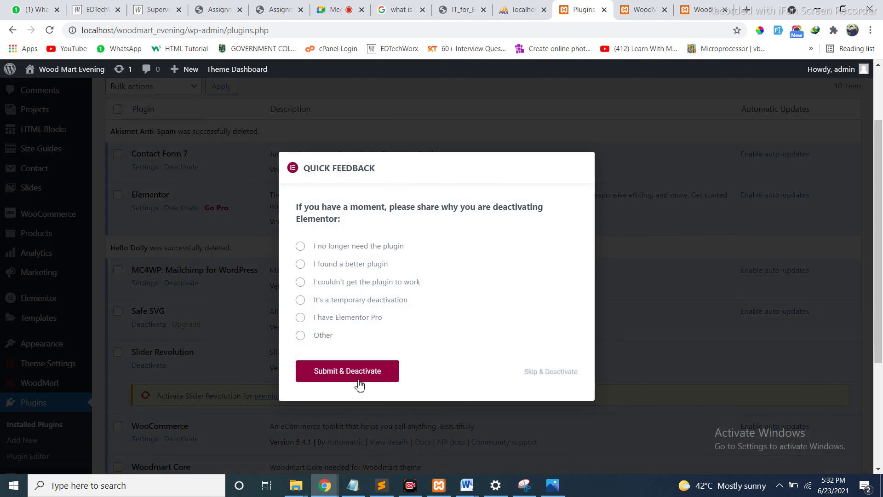
click(338, 246)
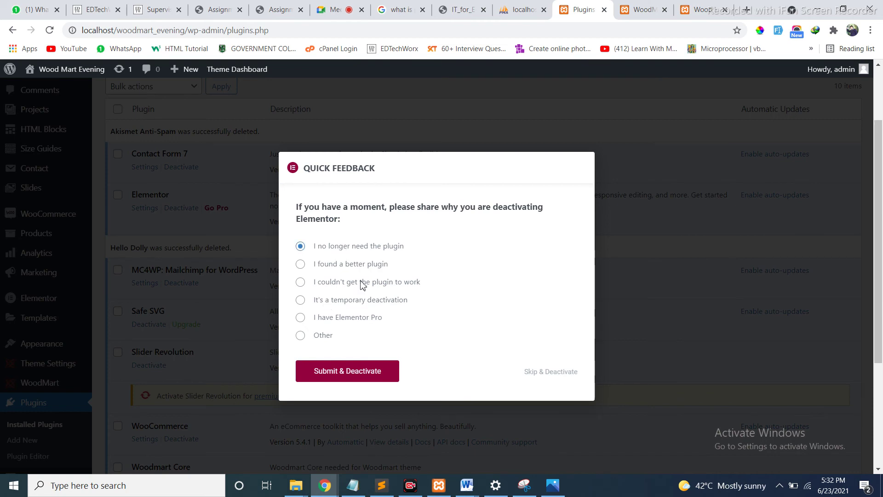
click(361, 373)
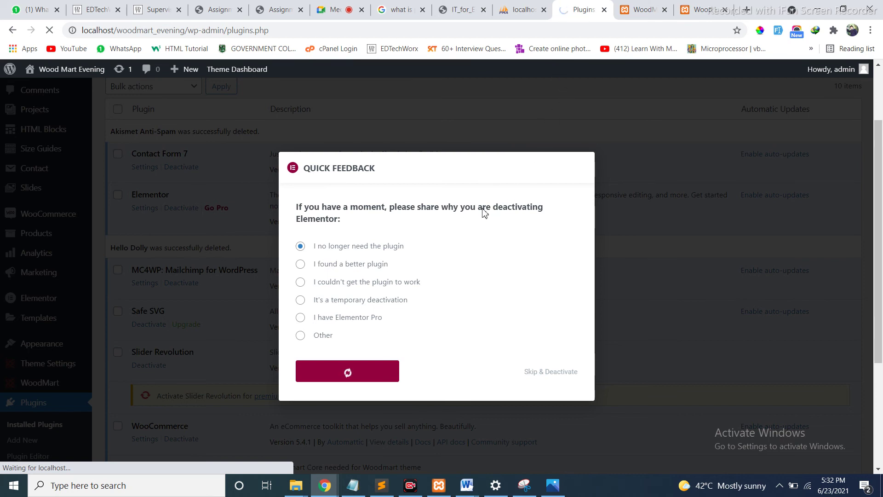
Return to the open WoodMart Base import page, reload it and read the page builder notice under Basic or full import
click(641, 9)
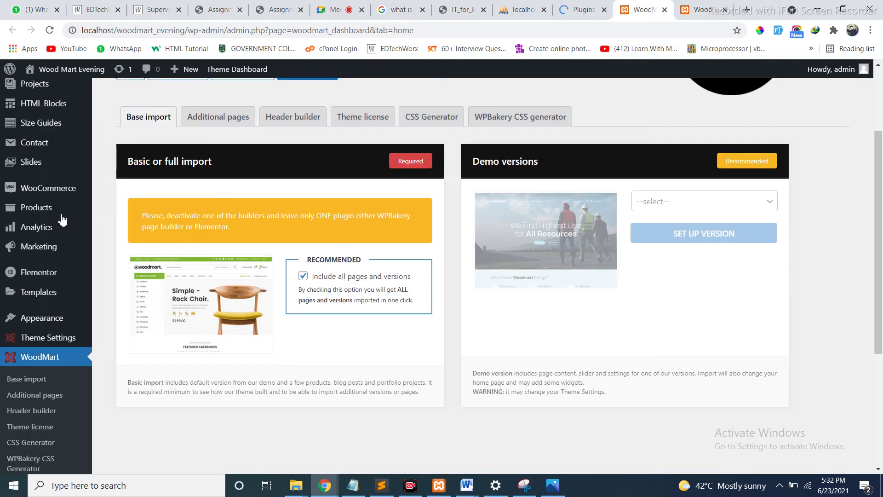
click(583, 10)
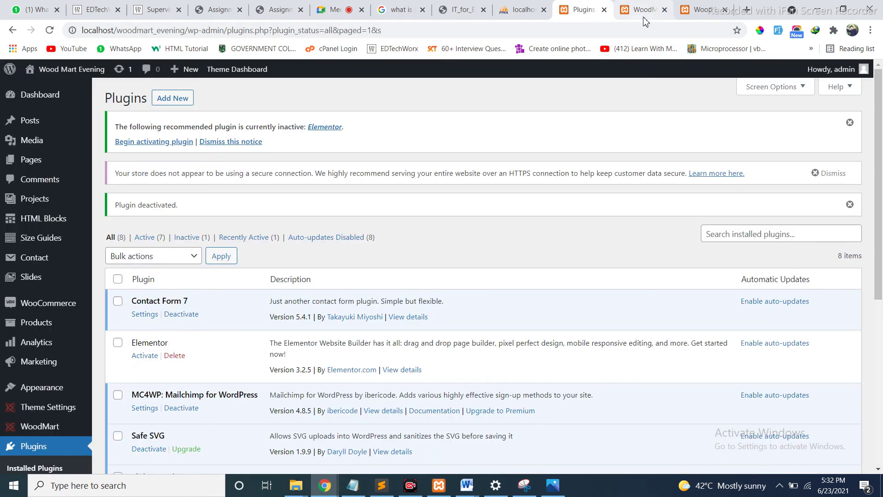
click(642, 9)
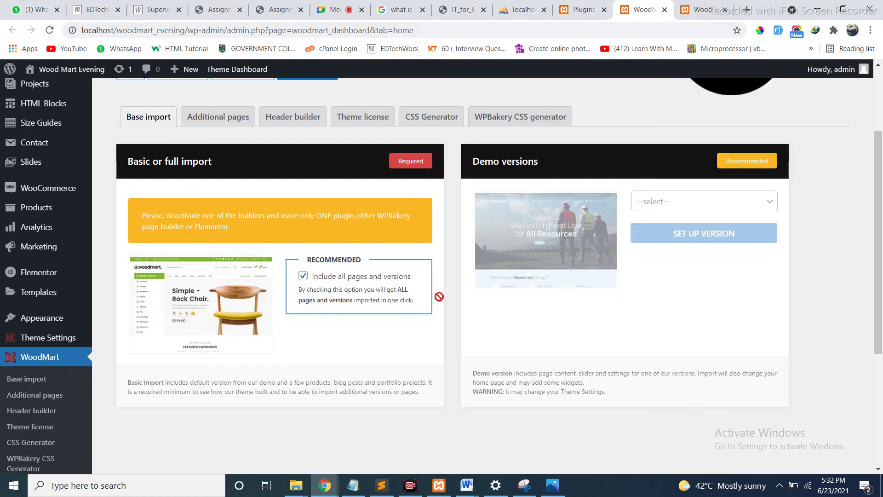
click(49, 30)
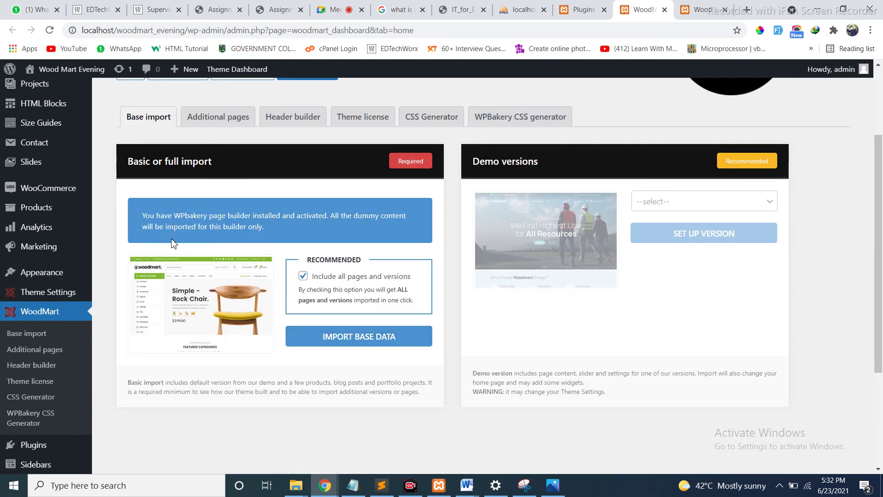
drag(143, 216, 364, 226)
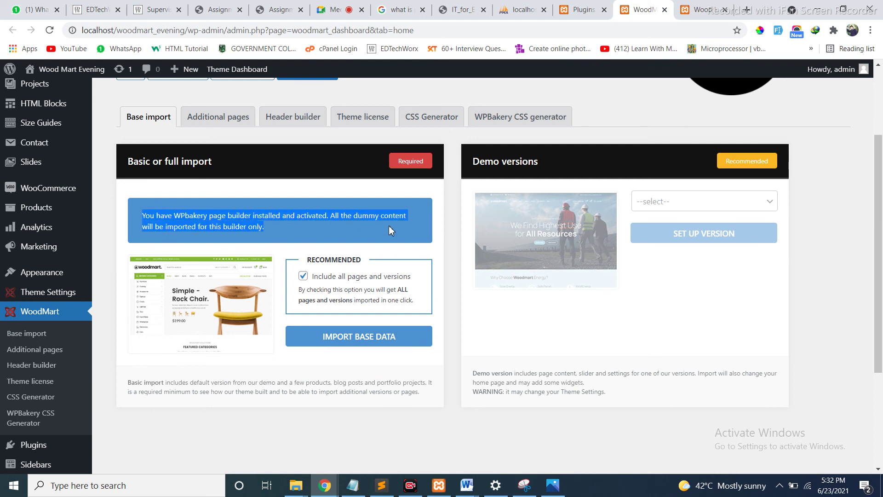
Start importing the WoodMart base data with "Include all pages and versions" enabled
click(304, 279)
click(304, 280)
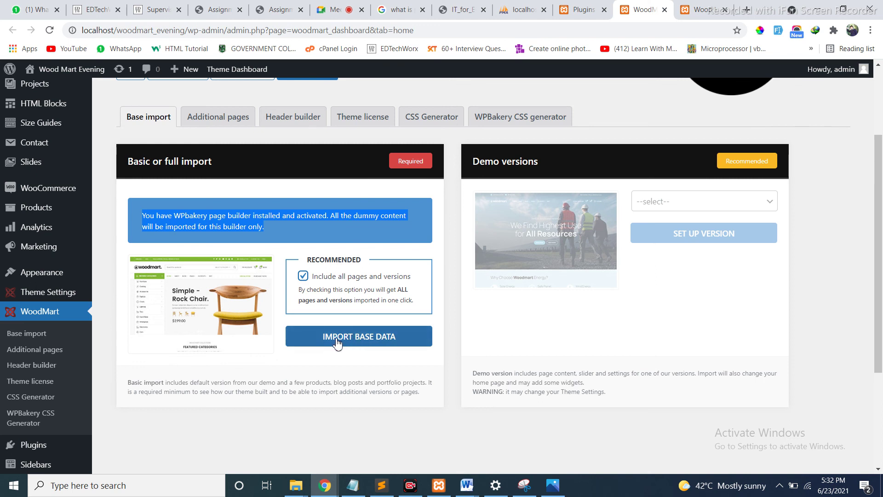
click(359, 339)
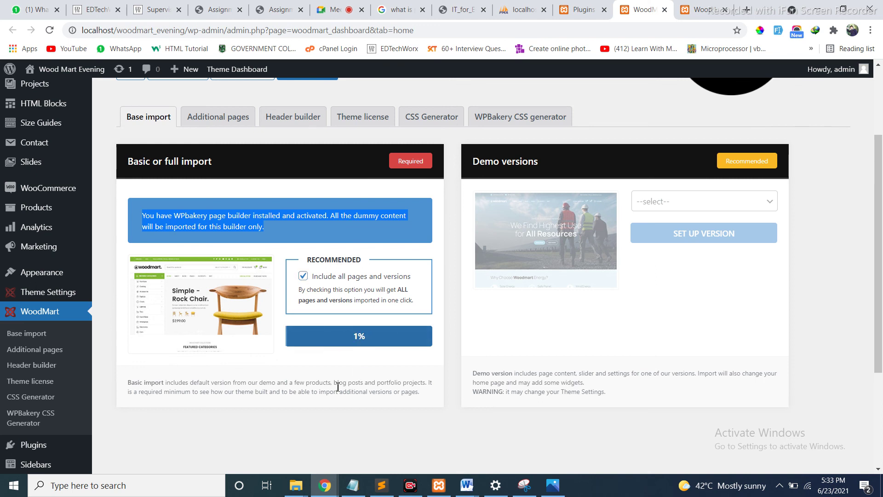